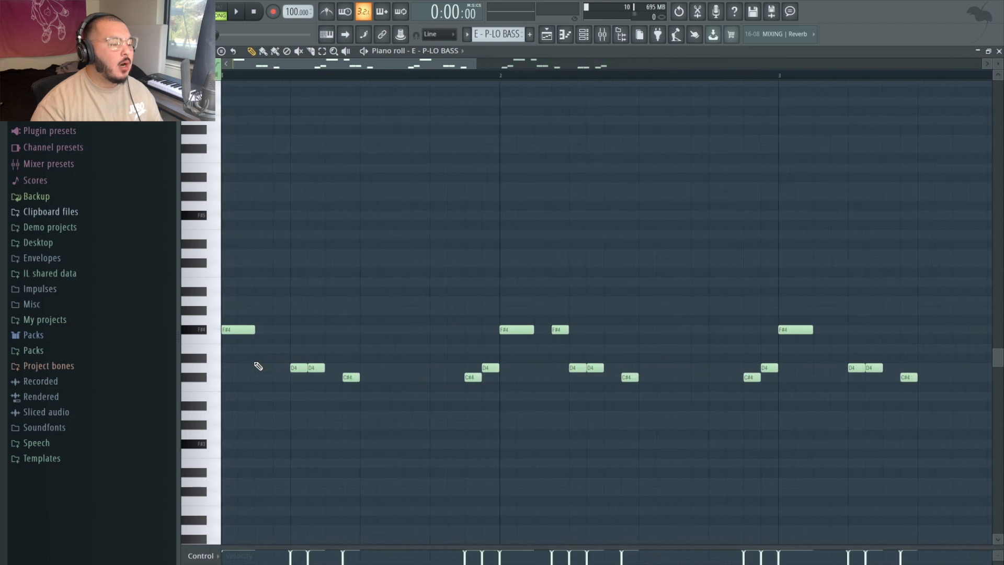
Step: Compare the bass phrases of bars 1 and 2 by highlighting each, then single out bar 2's short F#4 note
drag(501, 236, 221, 549)
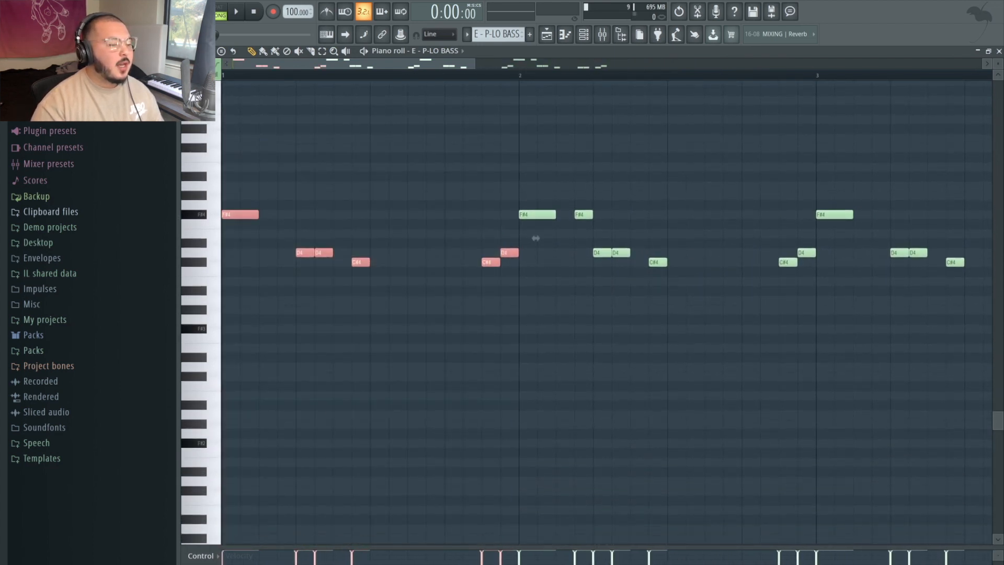
scroll(610, 309, down, 2)
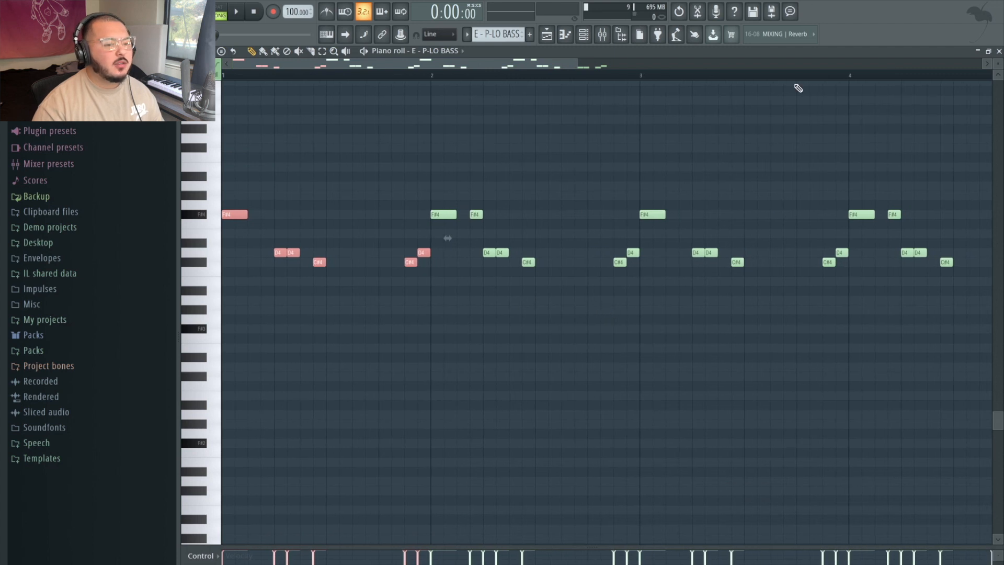
scroll(760, 401, down, 1)
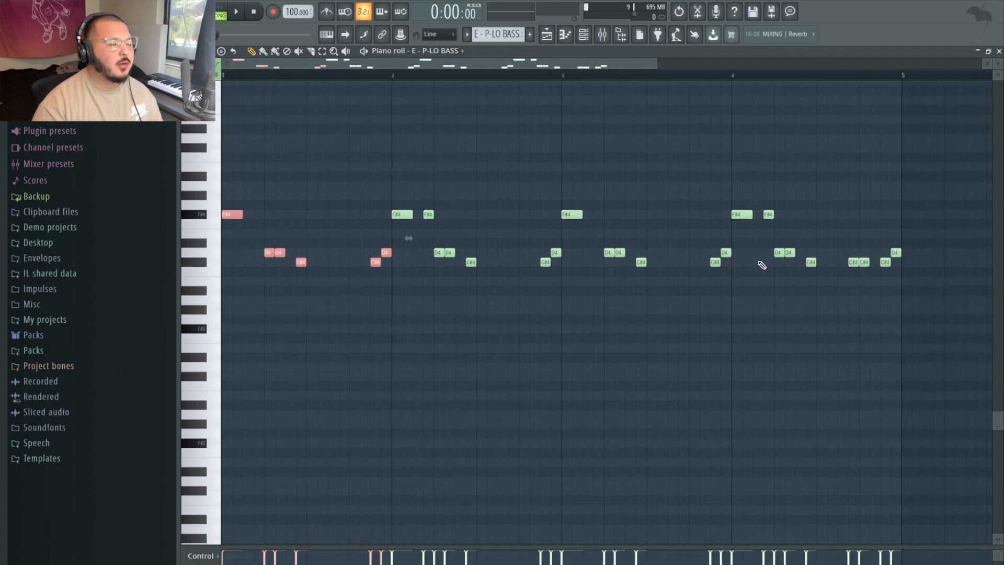
drag(385, 146, 136, 444)
drag(557, 166, 407, 369)
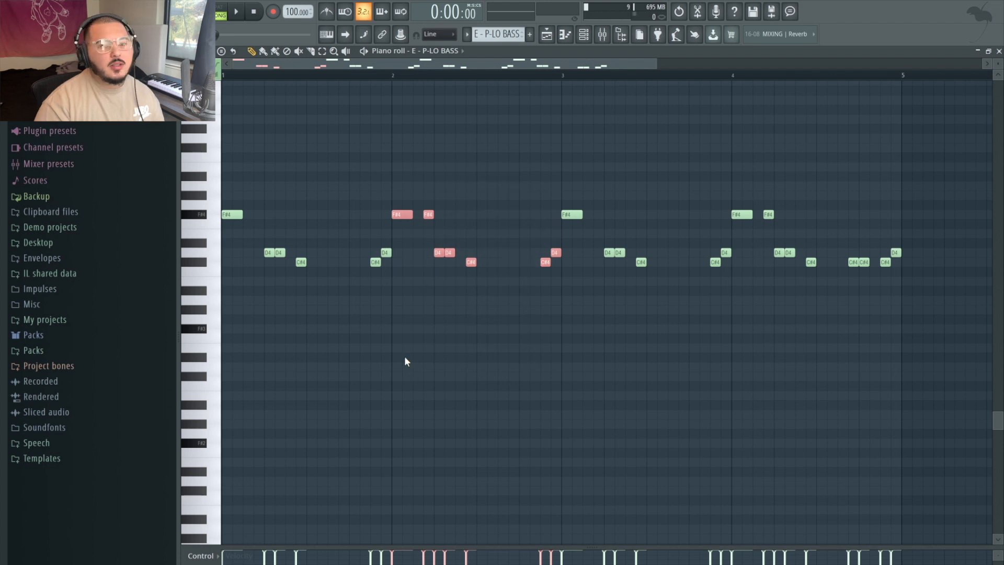
ctrl+click(431, 204)
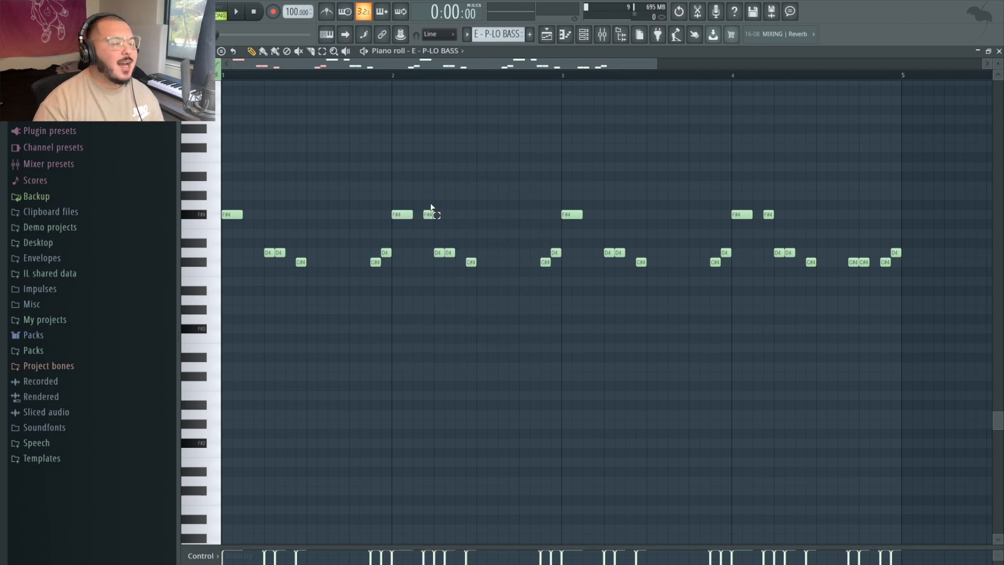
ctrl+drag(430, 201, 427, 235)
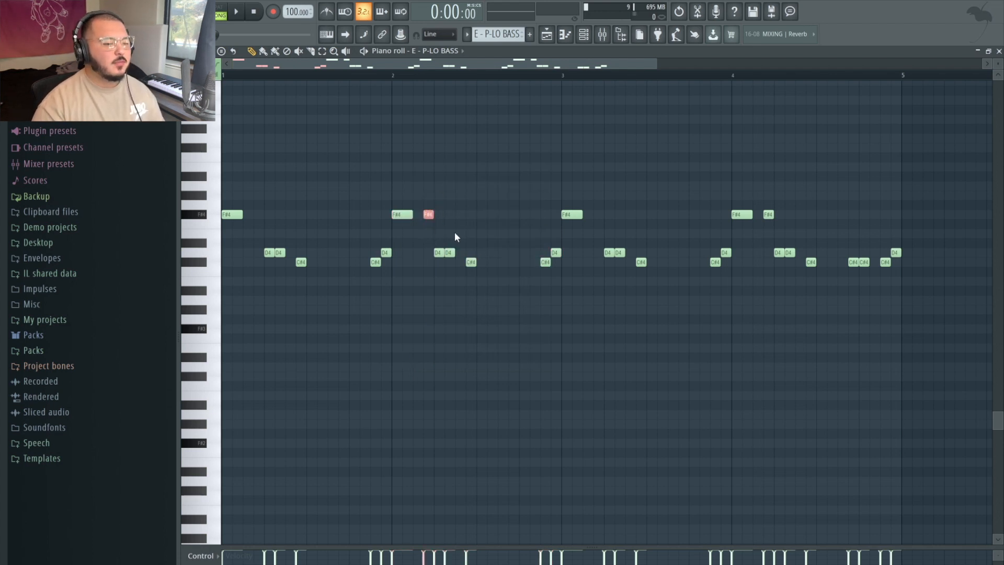
Step: Highlight the bass phrases of bars 3, 2 and 4 in turn to compare the repetition across the pattern
ctrl+drag(568, 201, 718, 310)
ctrl+drag(556, 172, 417, 306)
ctrl+drag(726, 172, 923, 313)
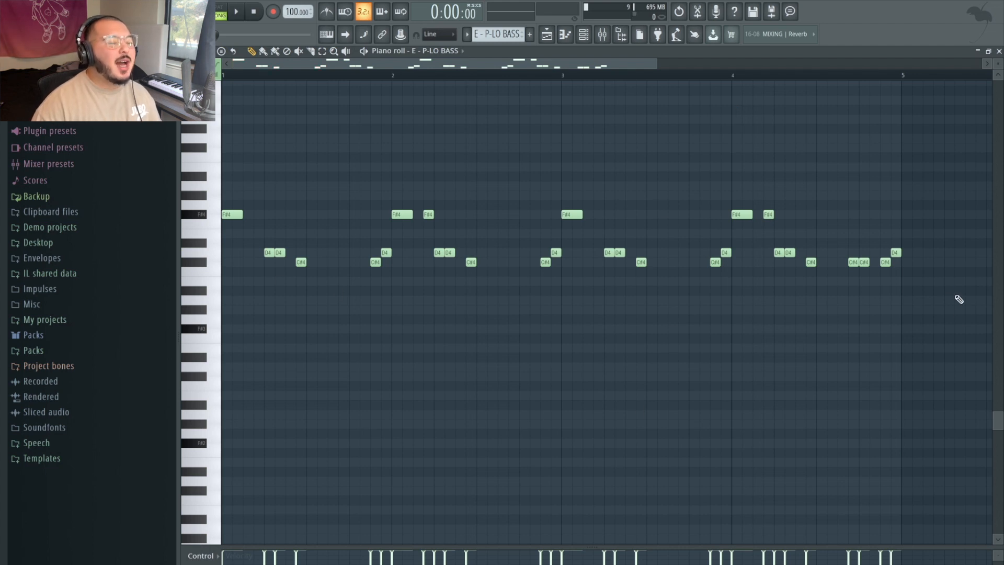
drag(988, 369, 223, 78)
Step: Highlight all F#4 bass notes, and compare the opening F#4 with the D4, D4, C#4 group following it in bar 1
scroll(919, 240, up, 1)
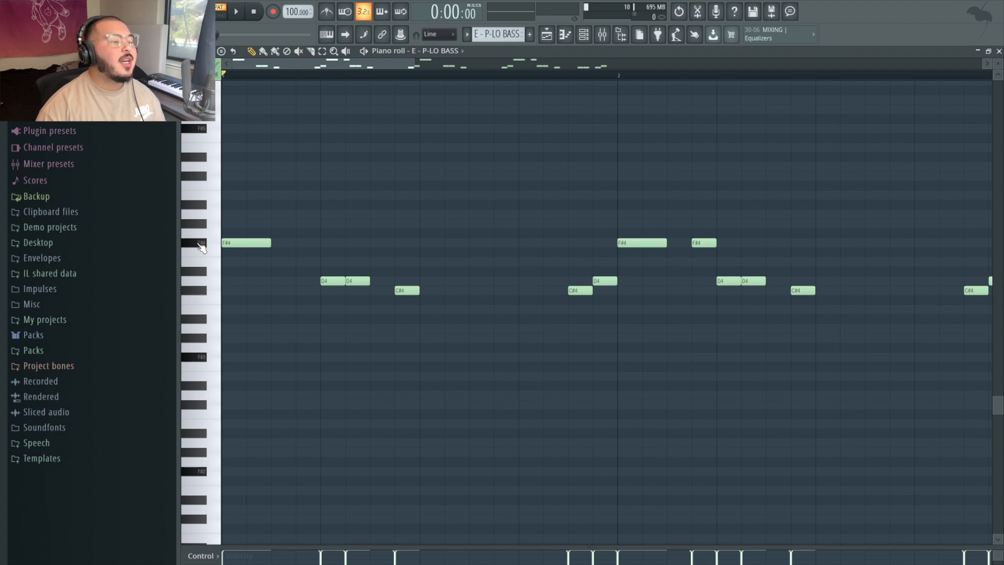
double_click(201, 245)
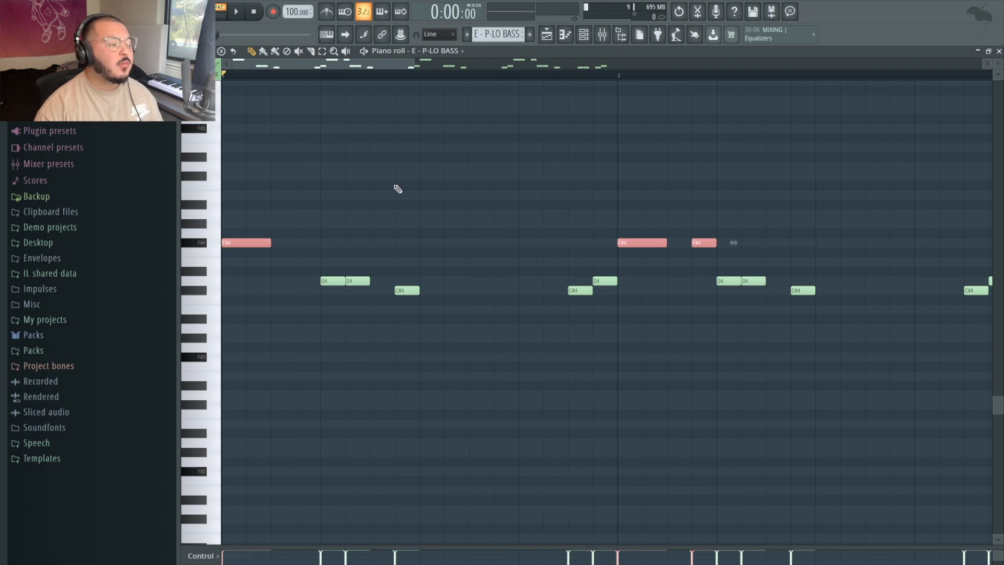
click(252, 243)
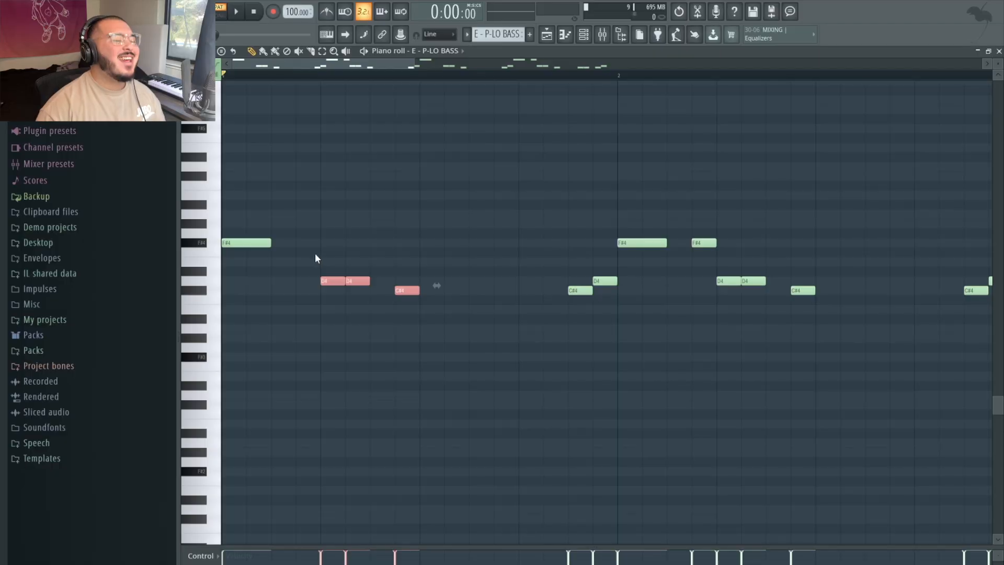
click(318, 251)
drag(312, 241, 453, 309)
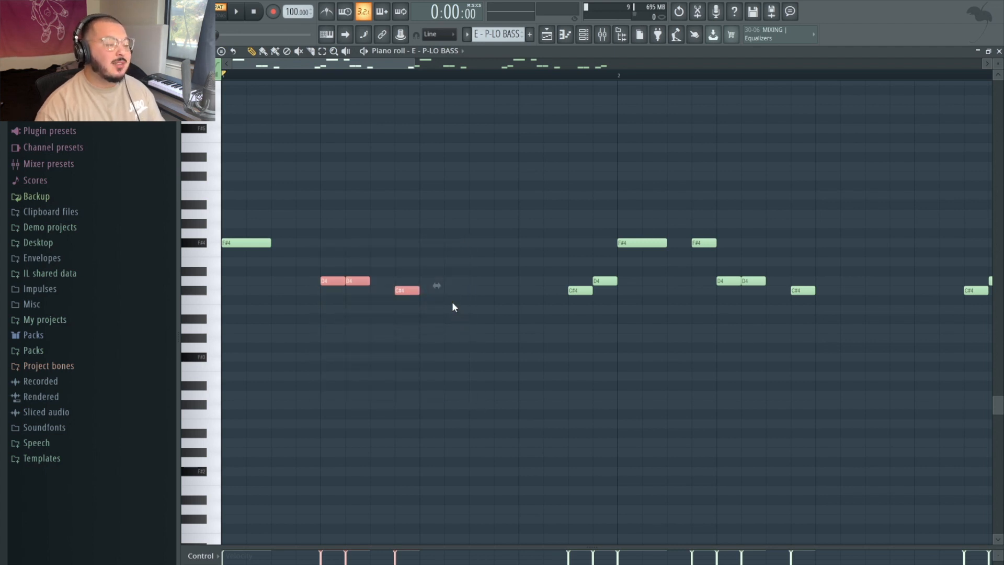
ctrl+click(254, 242)
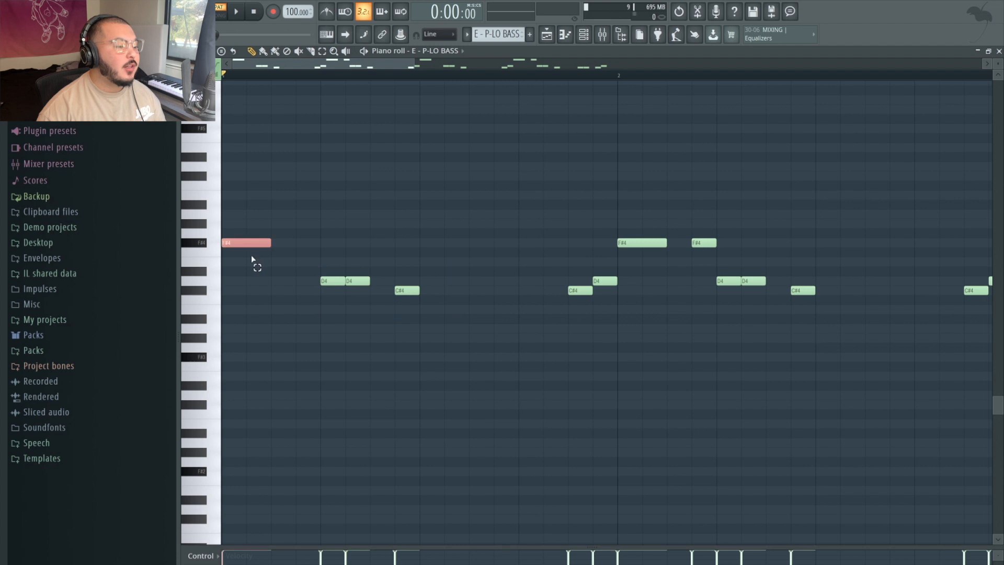
drag(322, 257, 396, 258)
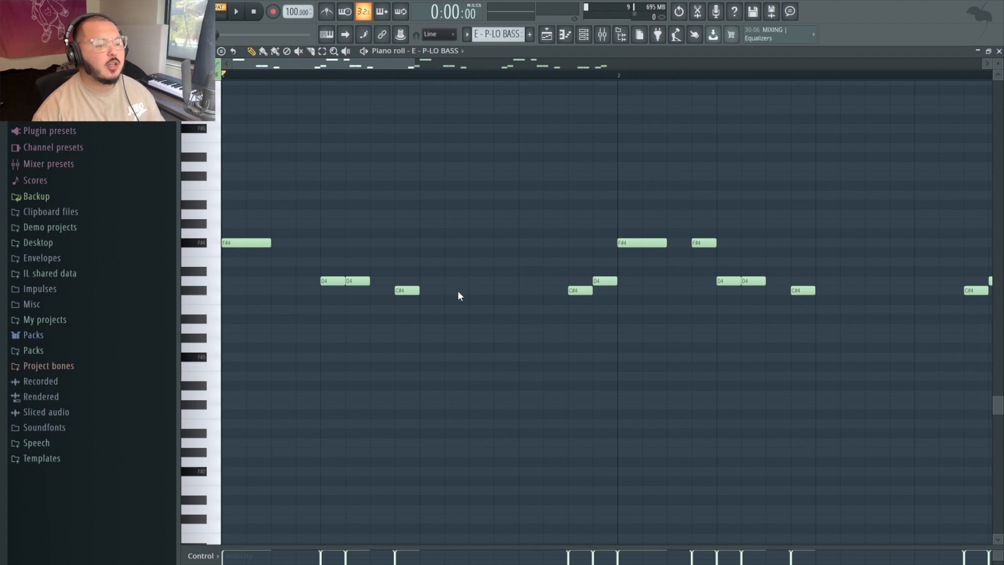
ctrl+click(260, 240)
Step: Transpose bar 1's D4, D4, C#4 bass group up seven semitones and audition the phrase
drag(313, 238, 417, 302)
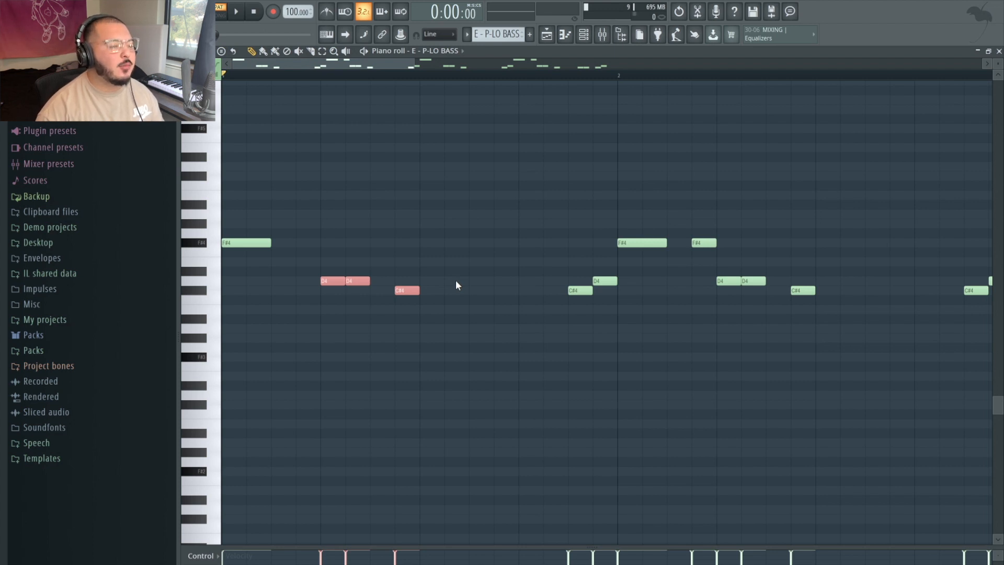
key(Up)
key(Up)
key(Up)
key(Up)
key(Up)
key(Up)
key(Up)
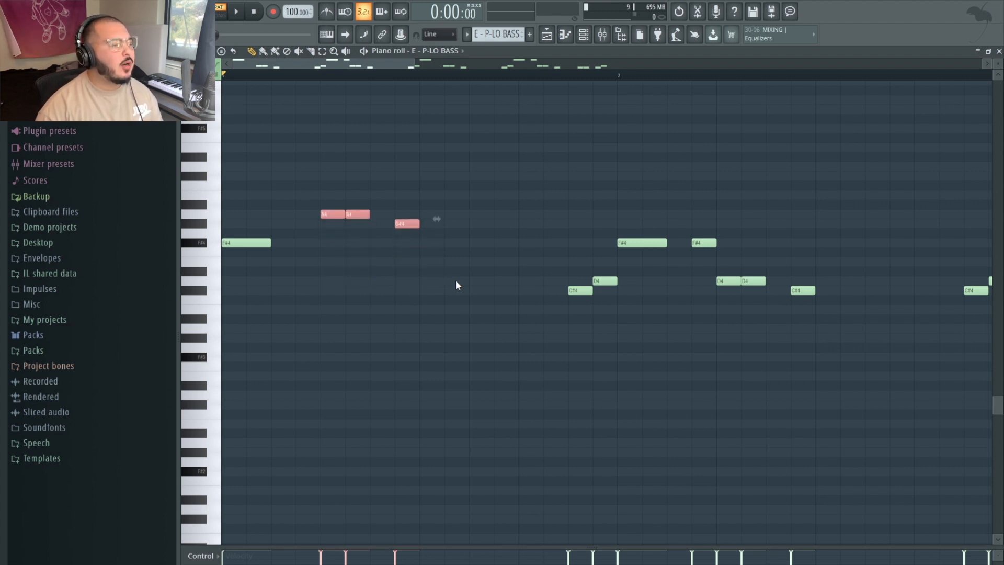
key(space)
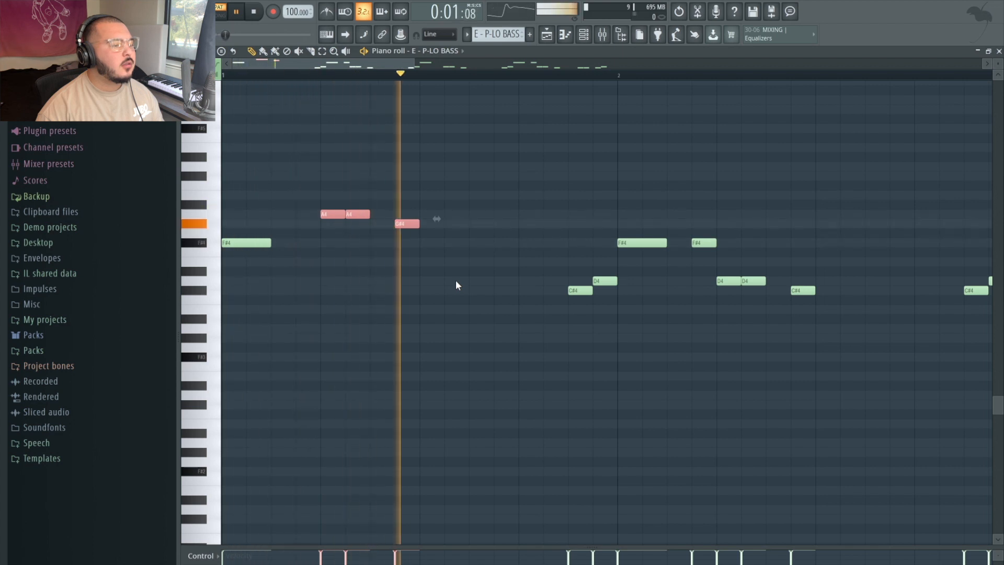
key(space)
Step: Transpose the selected bar 1 bass group back down seven semitones to D4, D4, C#4
key(Down)
key(Down)
key(Down)
key(Down)
key(Down)
key(Down)
key(Down)
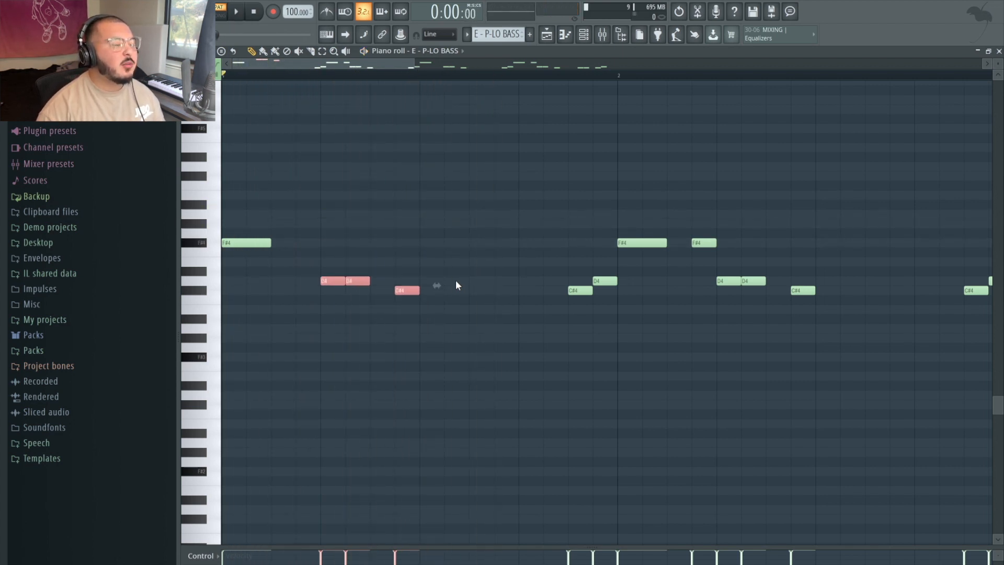
Step: Highlight the opening F#4 and the lower D4, D4, C#4 group in turn, and clear the selection
scroll(455, 281, down, 1)
drag(270, 267, 177, 202)
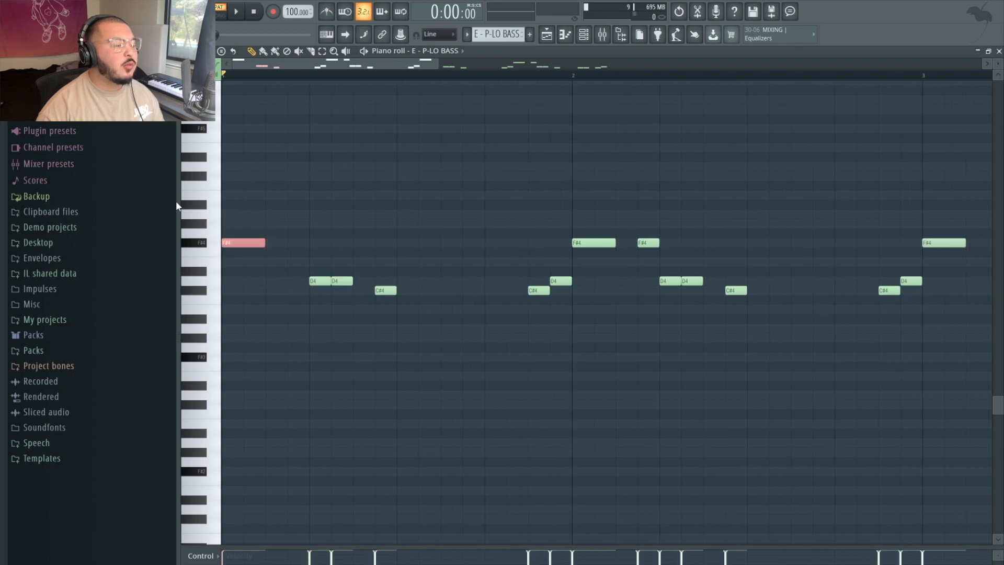
drag(306, 270, 412, 319)
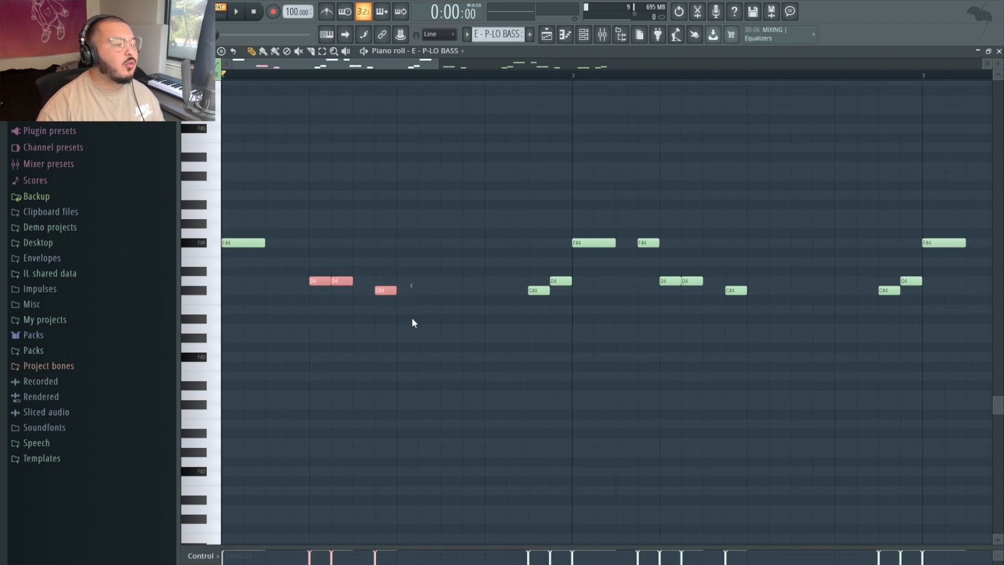
click(314, 209)
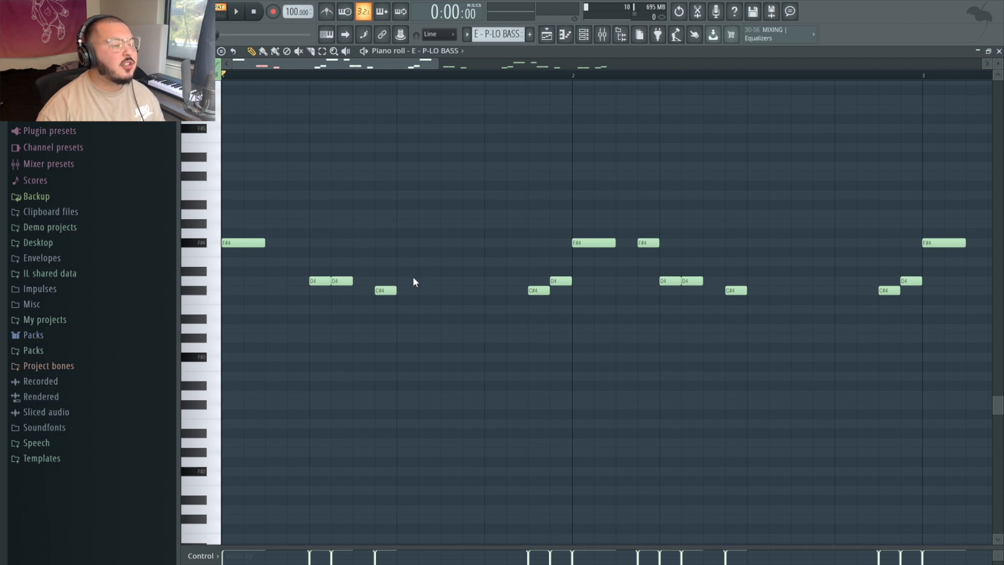
Step: Raise the entire bass pattern by one octave and audition it
scroll(402, 271, down, 1)
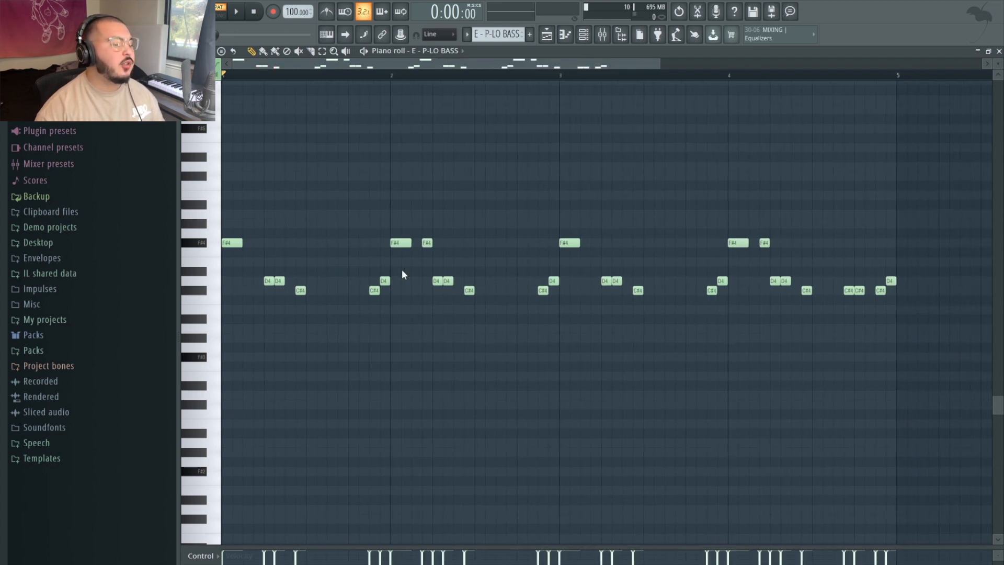
key(ctrl+Up)
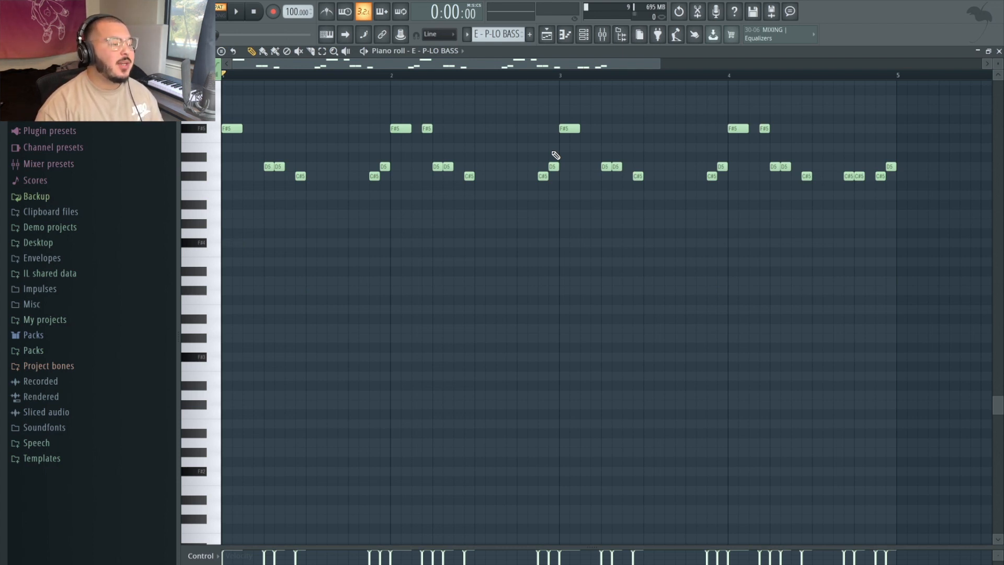
key(space)
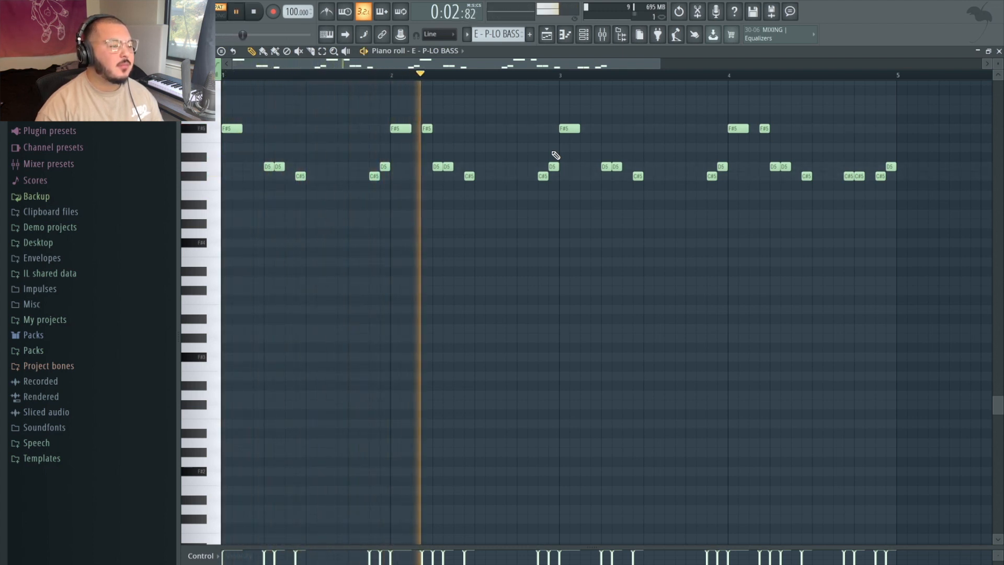
key(space)
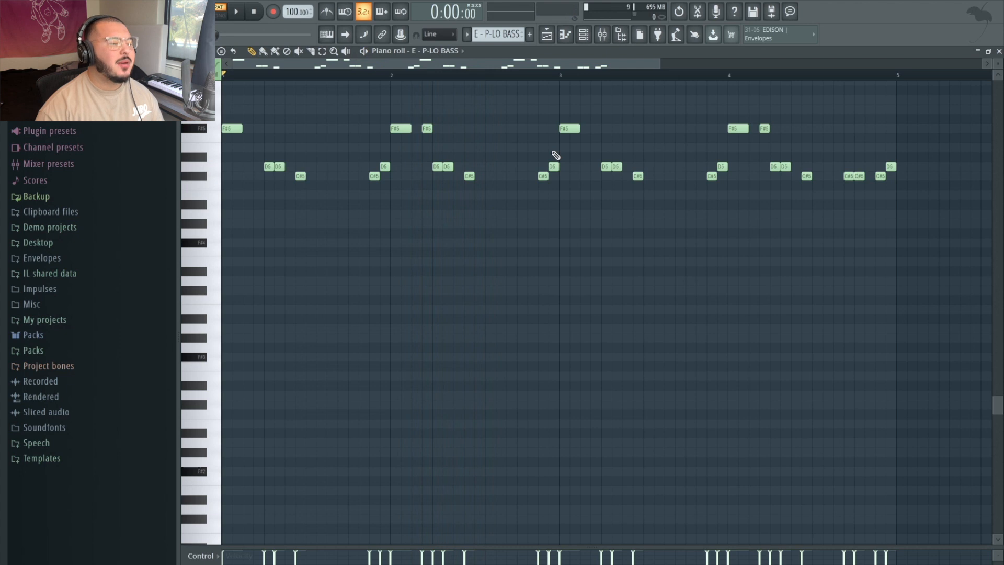
Step: Lower the entire bass pattern by one octave and play it back for comparison
key(ctrl+Down)
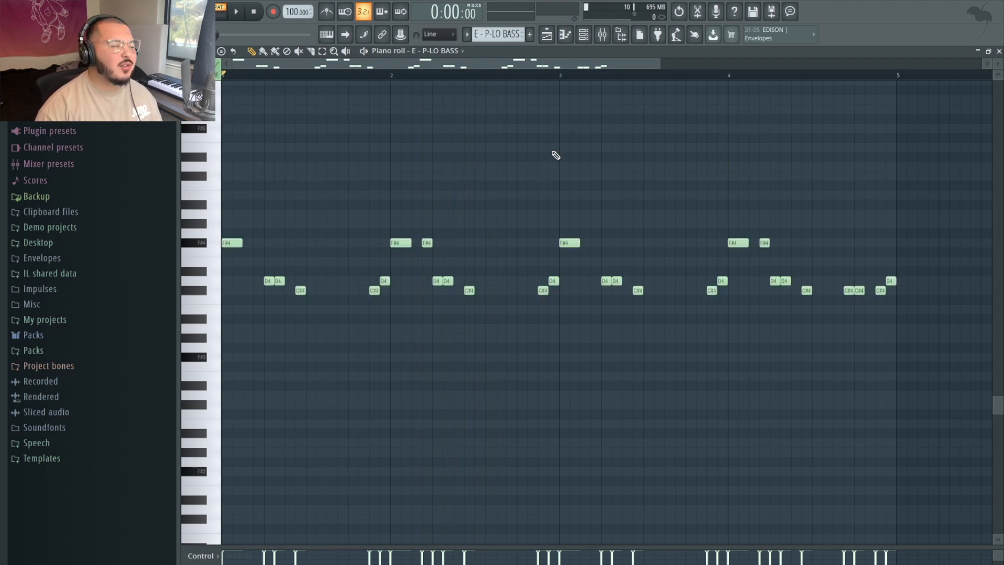
key(space)
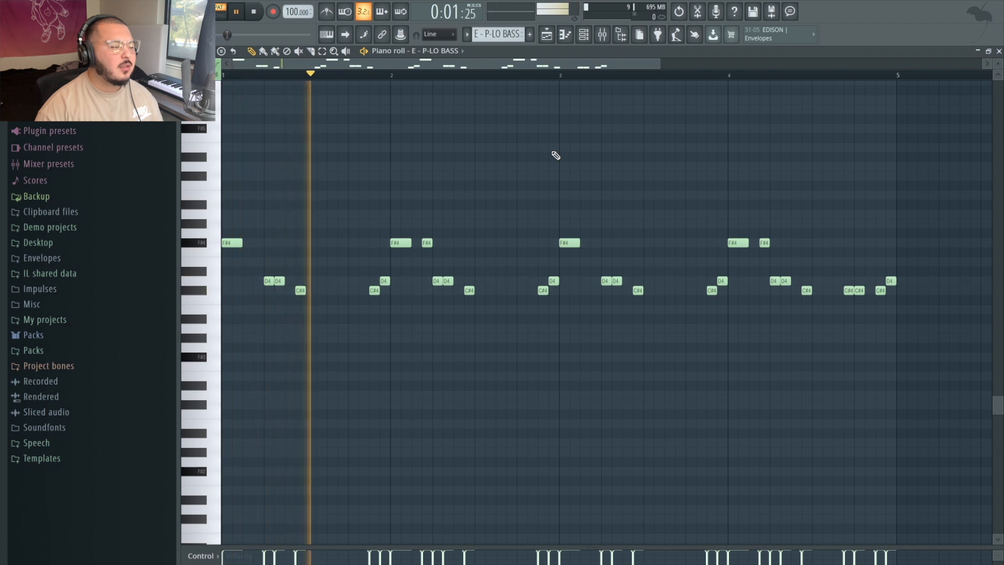
key(space)
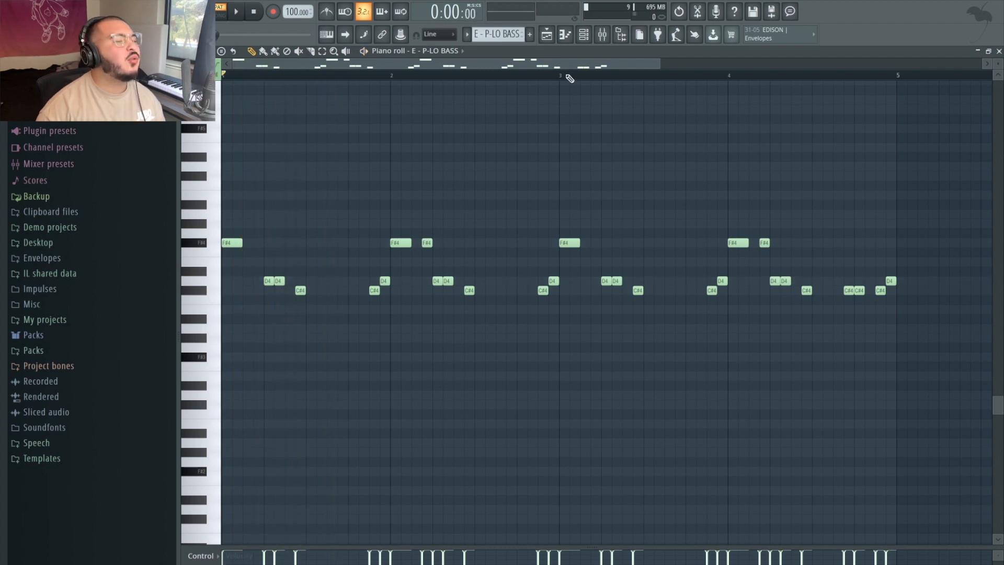
Step: Open the SRX STRINGS pattern from the playlist in the piano roll, with its notes in view
click(546, 34)
double_click(563, 283)
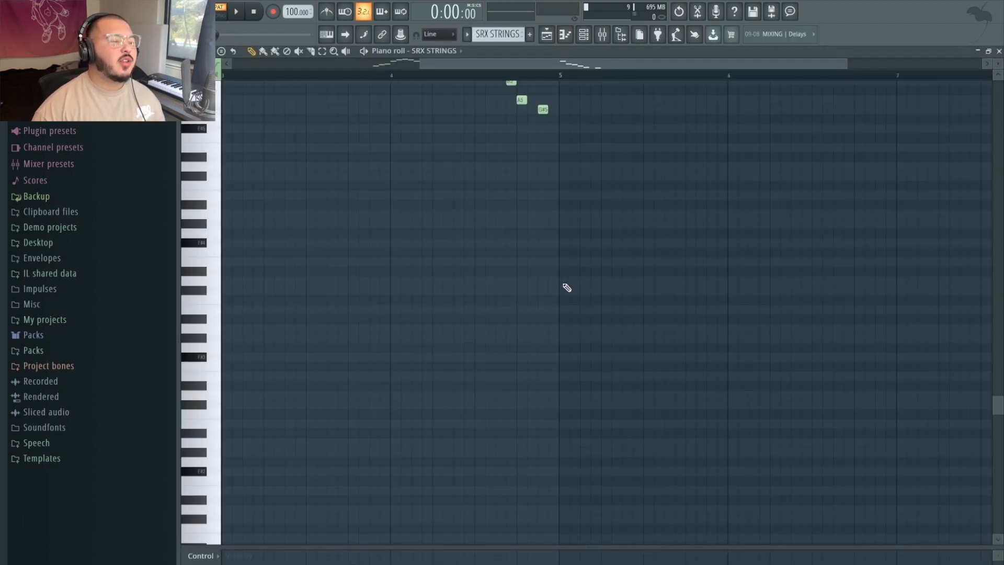
scroll(496, 280, up, 5)
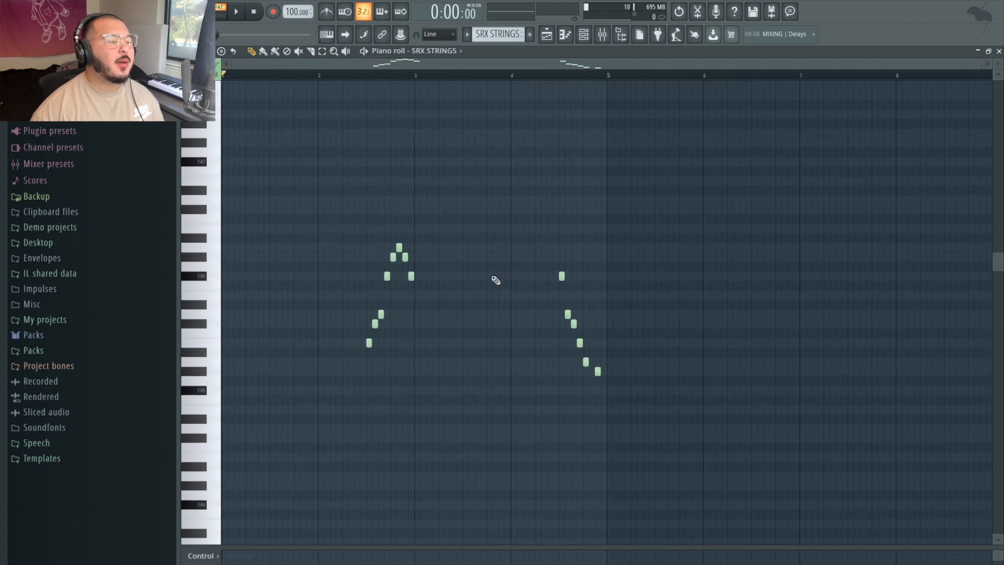
Step: Check the patch loaded in the SRX STRINGS channel's instrument, and close the instrument and channel rack
click(583, 34)
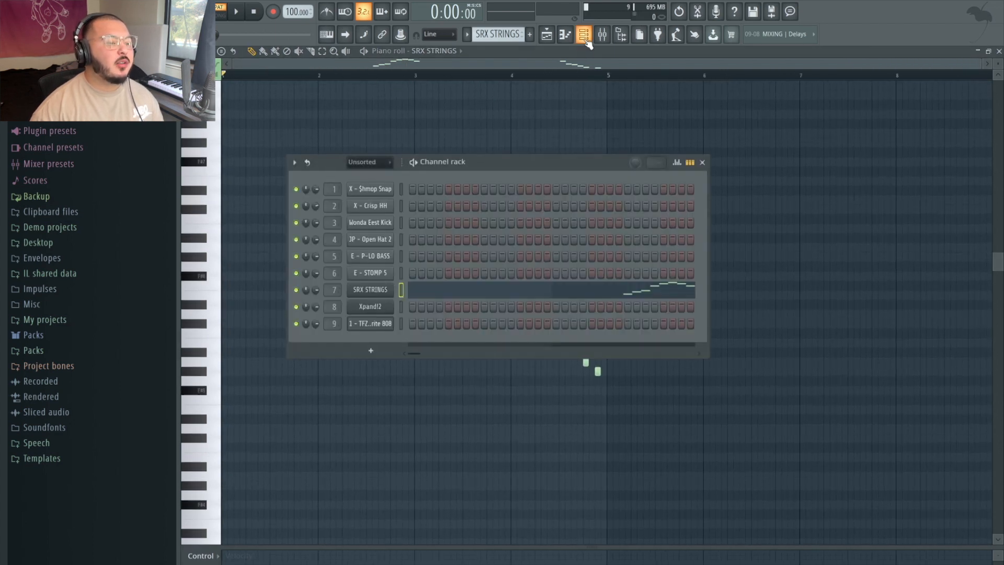
click(380, 296)
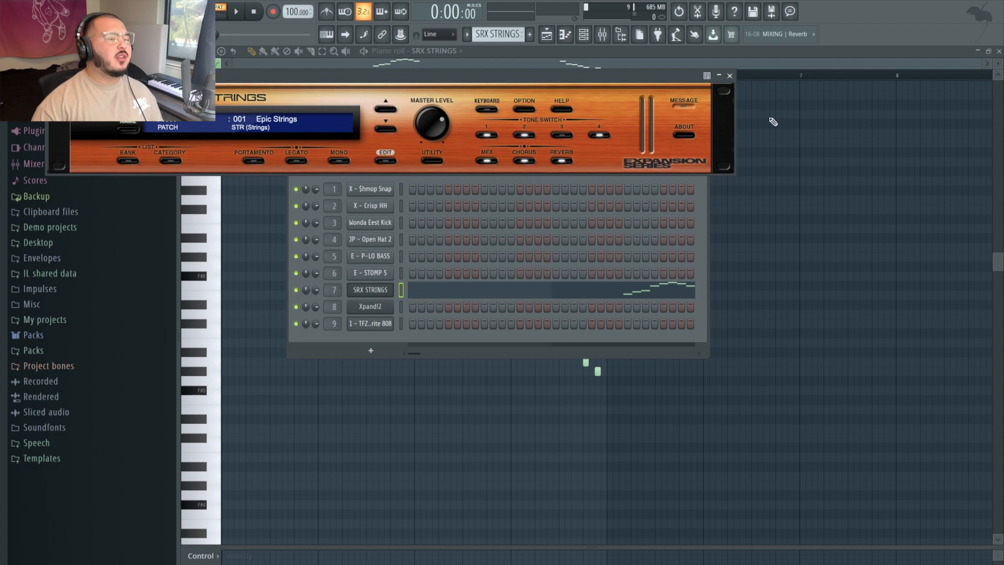
click(730, 76)
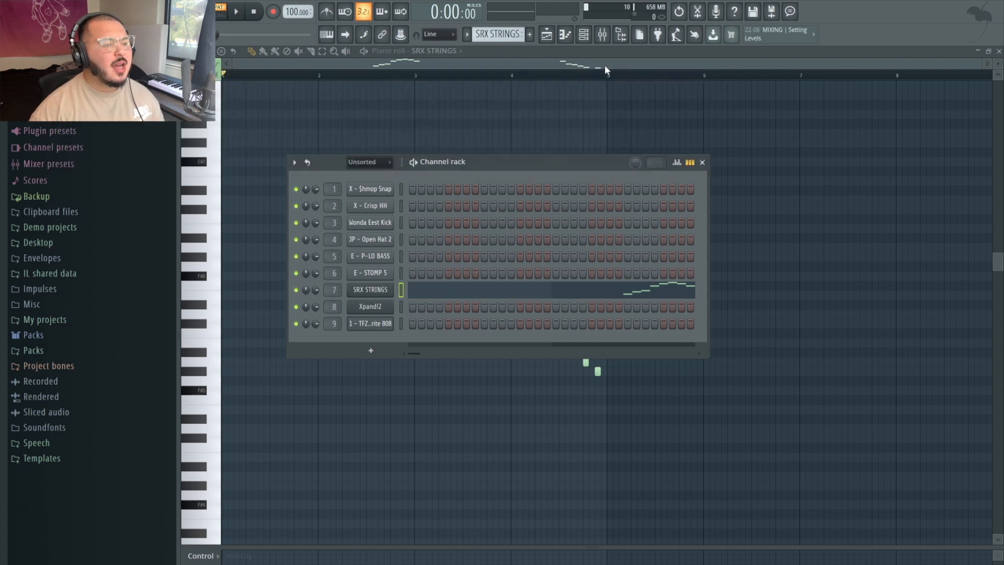
key(F6)
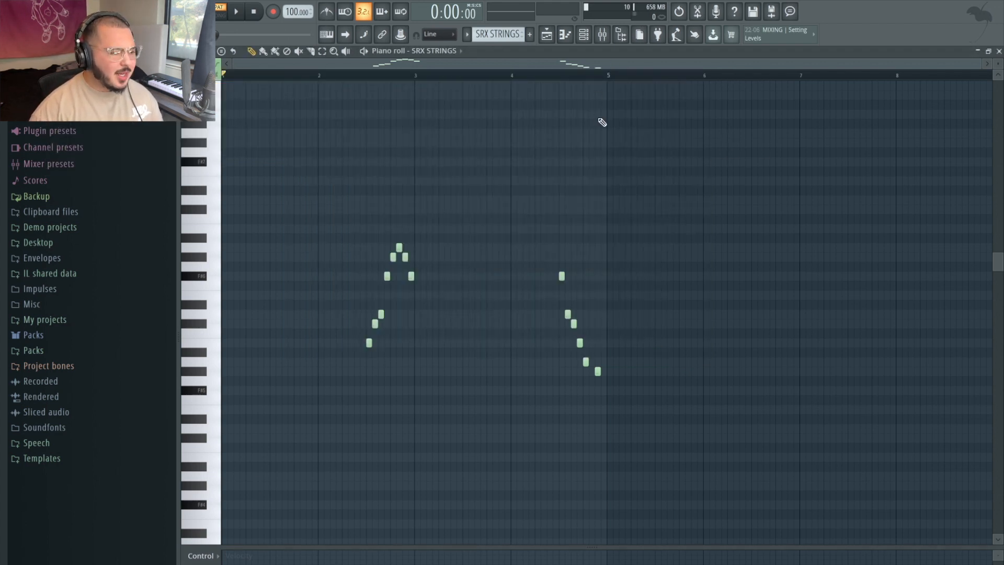
Step: Place the playhead at the start of bar 2 in the SRX STRINGS piano roll
scroll(375, 432, up, 3)
scroll(374, 433, up, 2)
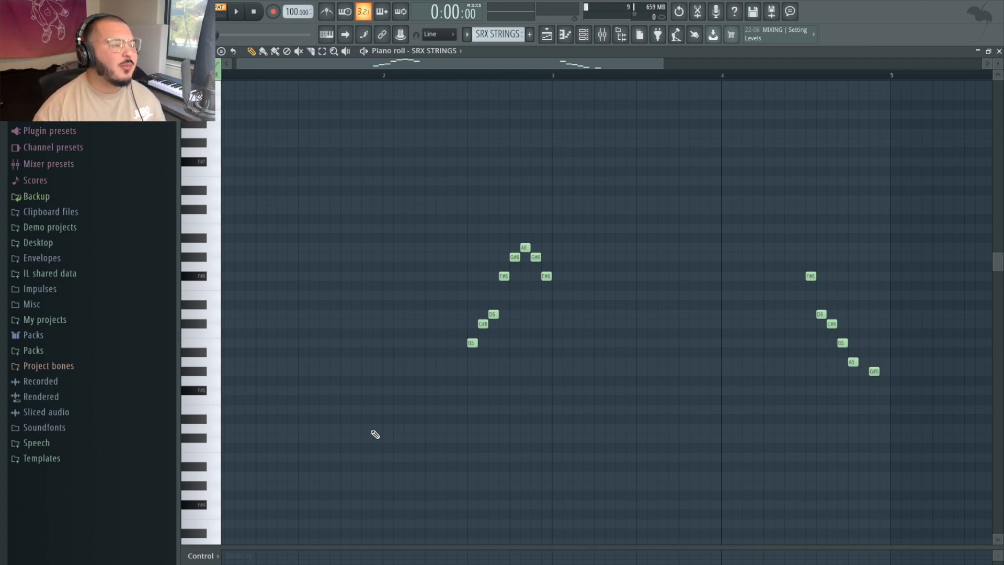
click(395, 75)
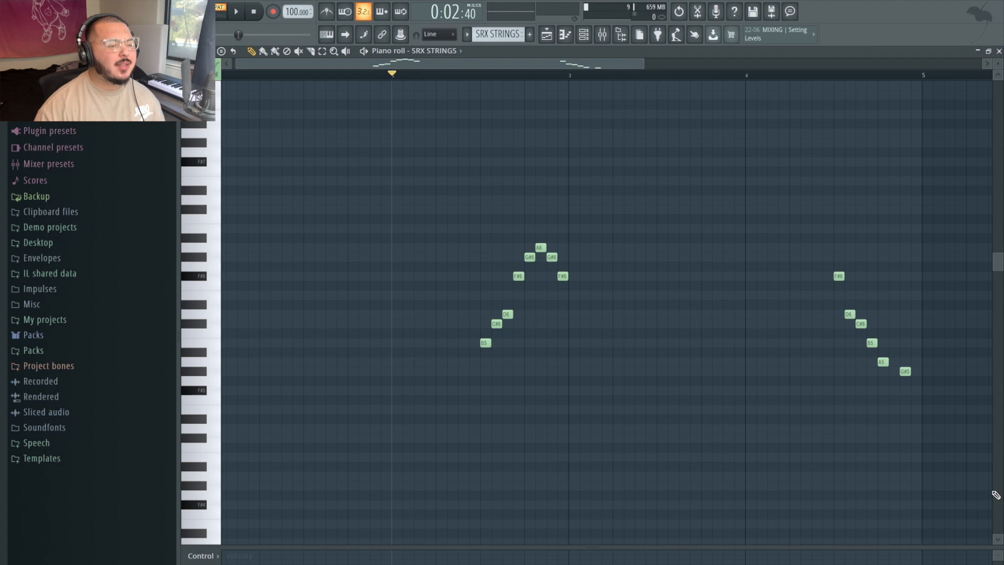
Step: Play the SRX STRINGS melody from bar 2 through its descending run, and return to the playlist
key(space)
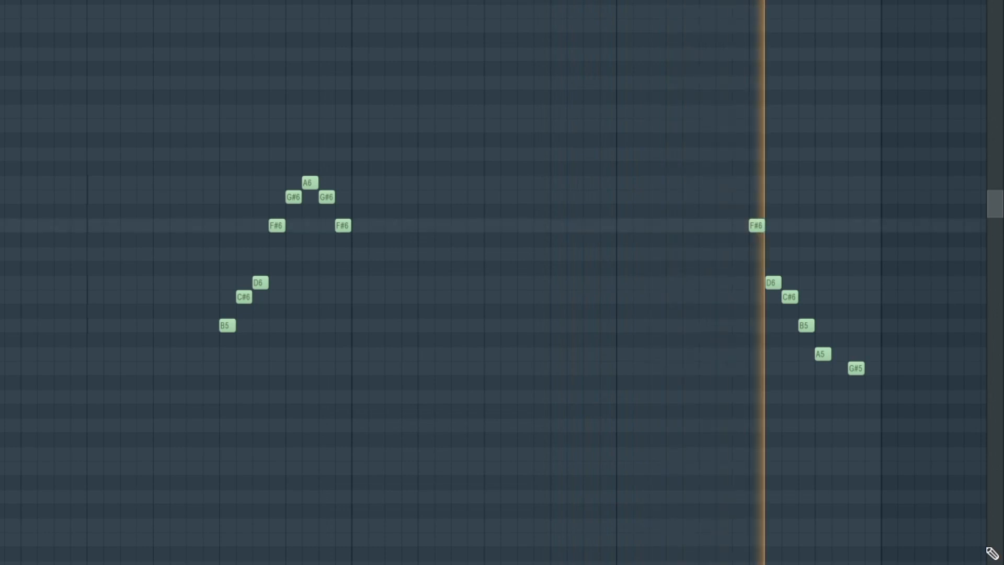
key(space)
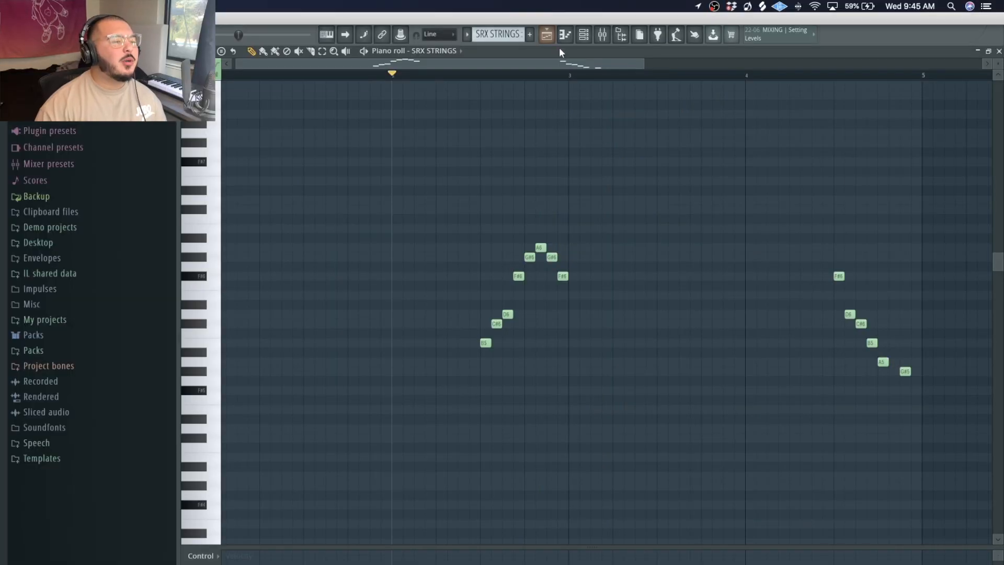
click(548, 35)
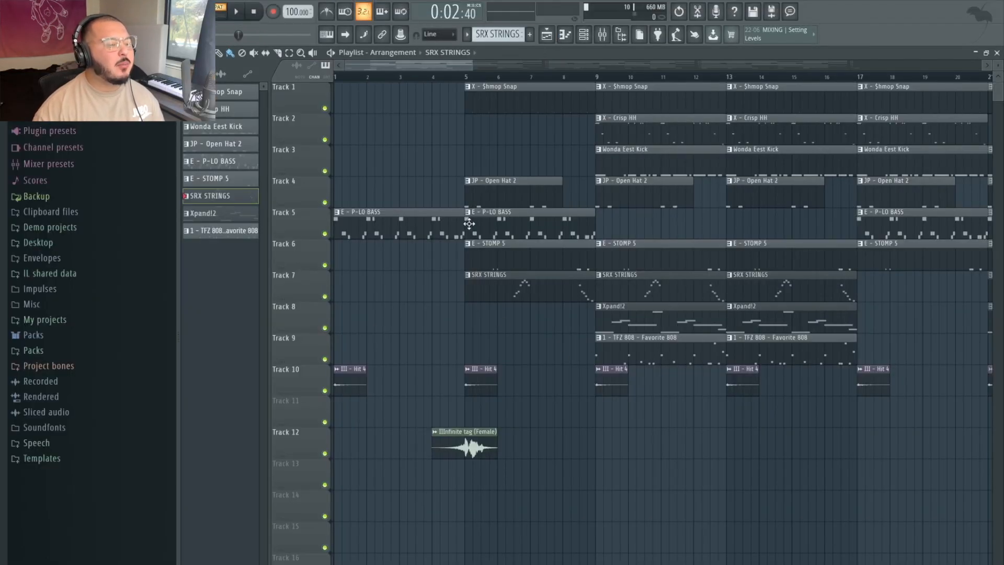
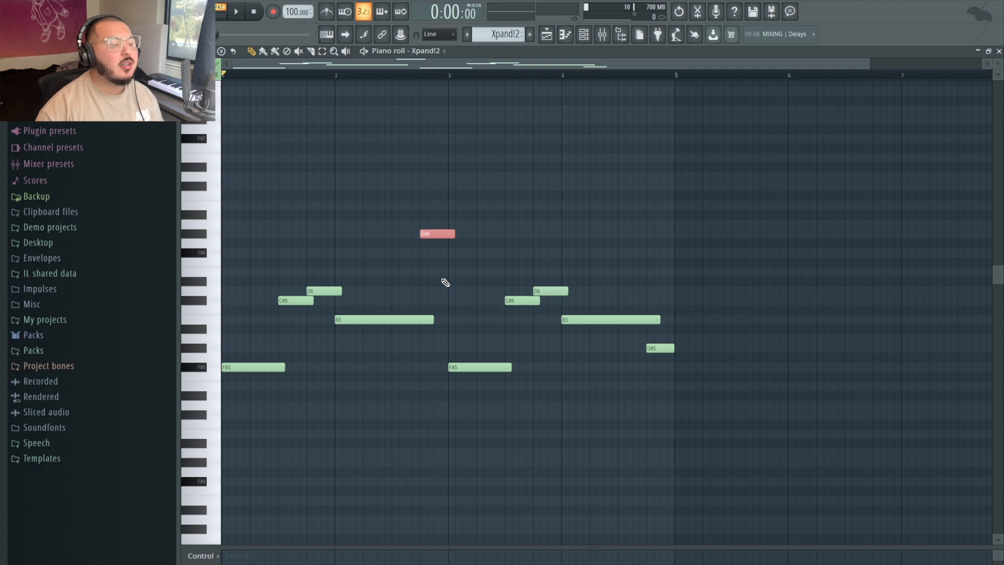
Step: Single out notes of the Xpand!2 melody in turn: the high G#6, the closing G#5, the long B5 in bar 4 and the opening F#5
drag(485, 263, 421, 227)
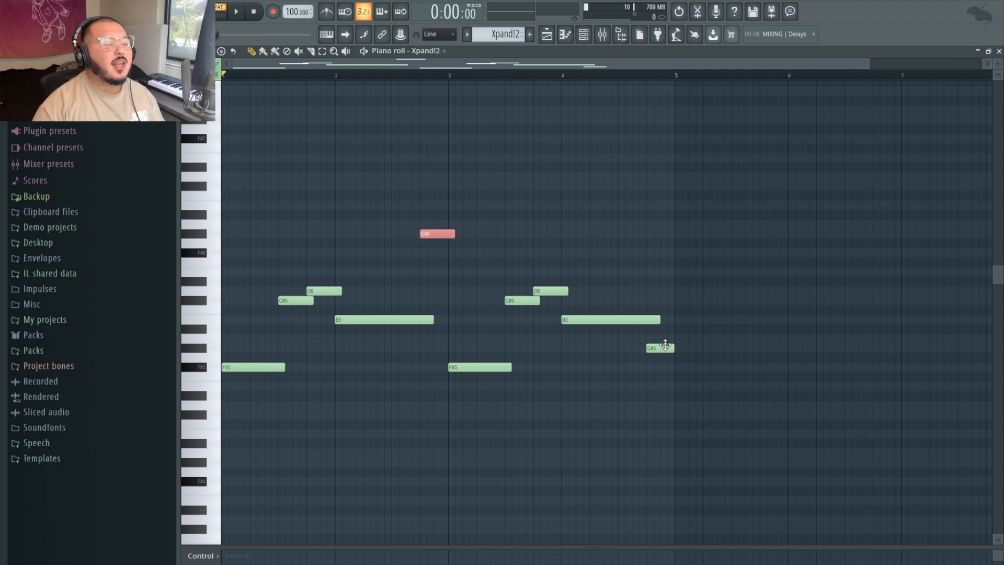
drag(674, 339, 660, 381)
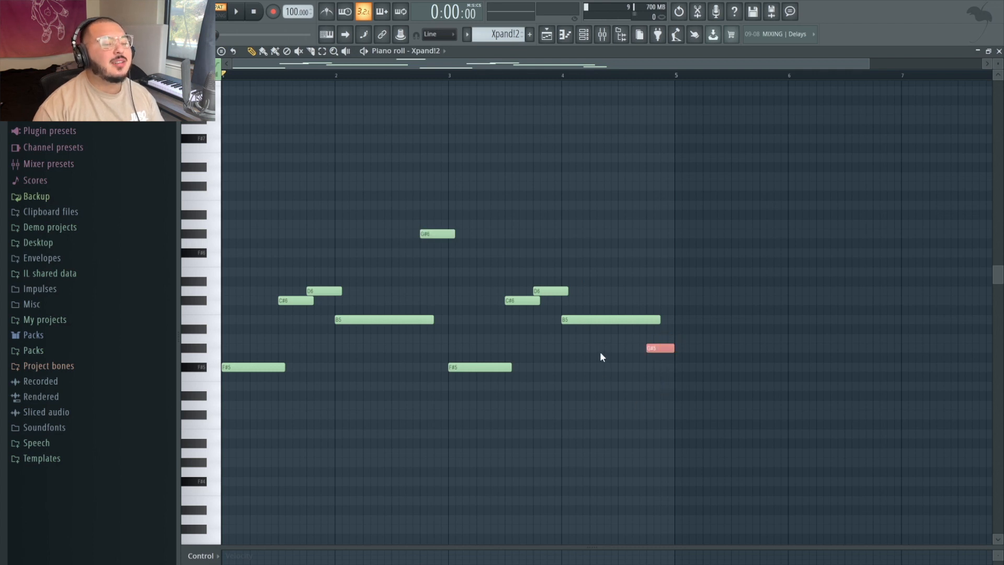
drag(595, 313, 592, 323)
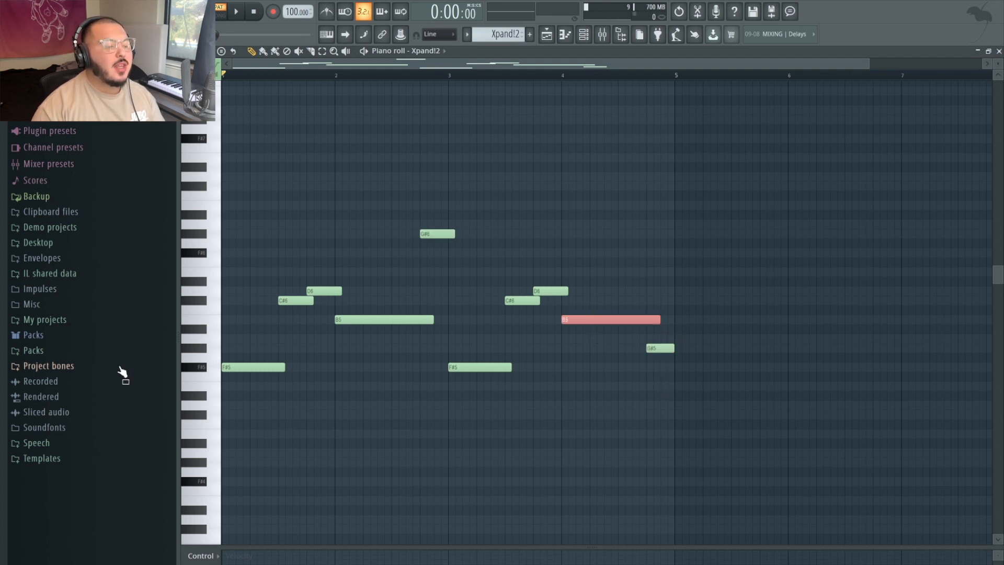
drag(271, 333, 243, 422)
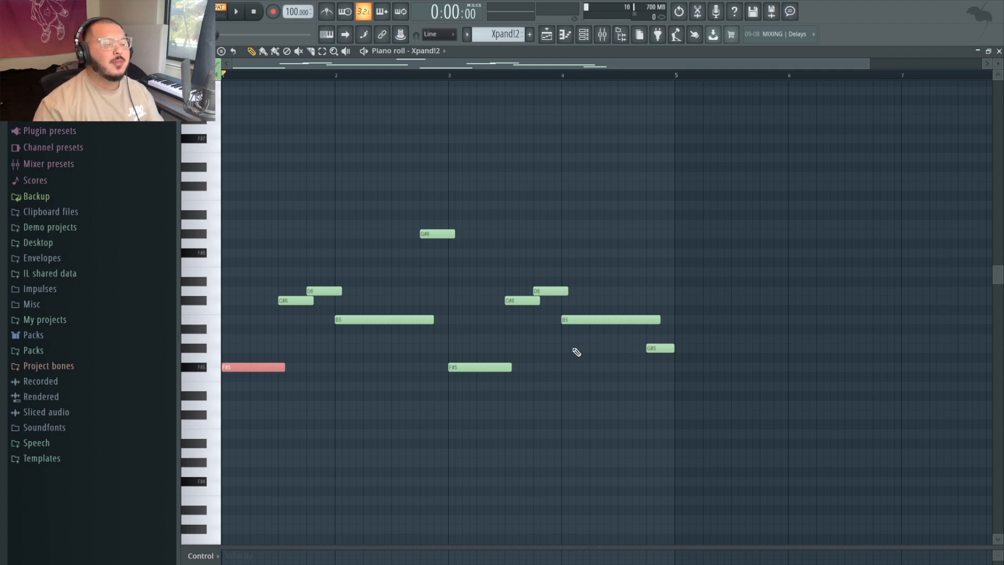
Step: Raise the last G#5 note of the Xpand!2 melody by one octave and play it back from bar 4
click(654, 349)
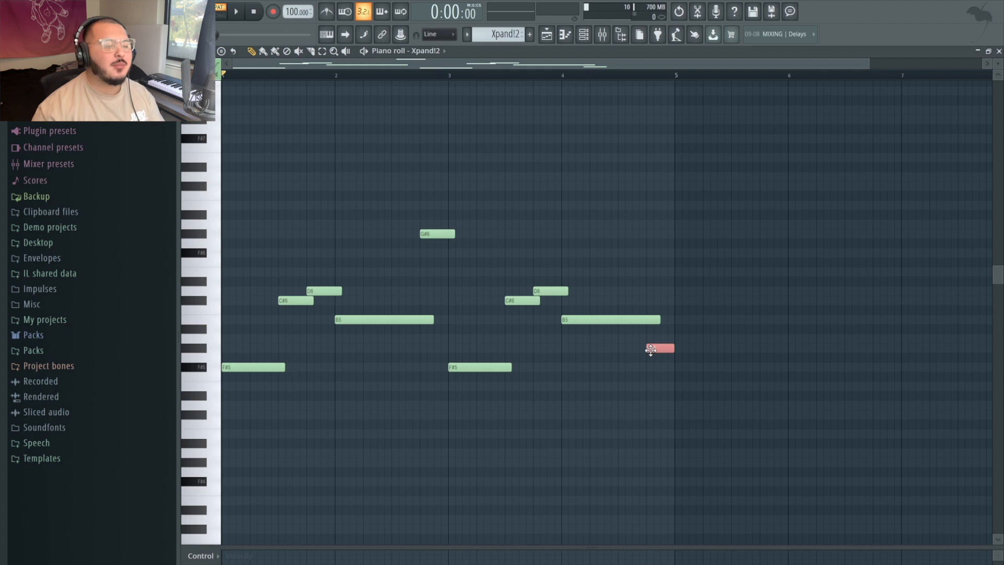
click(564, 76)
key(space)
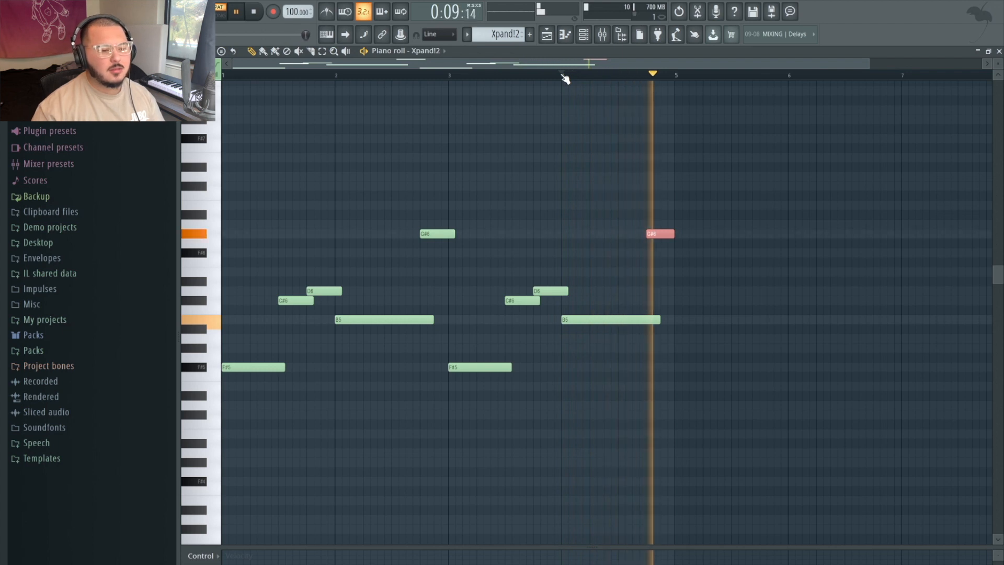
key(space)
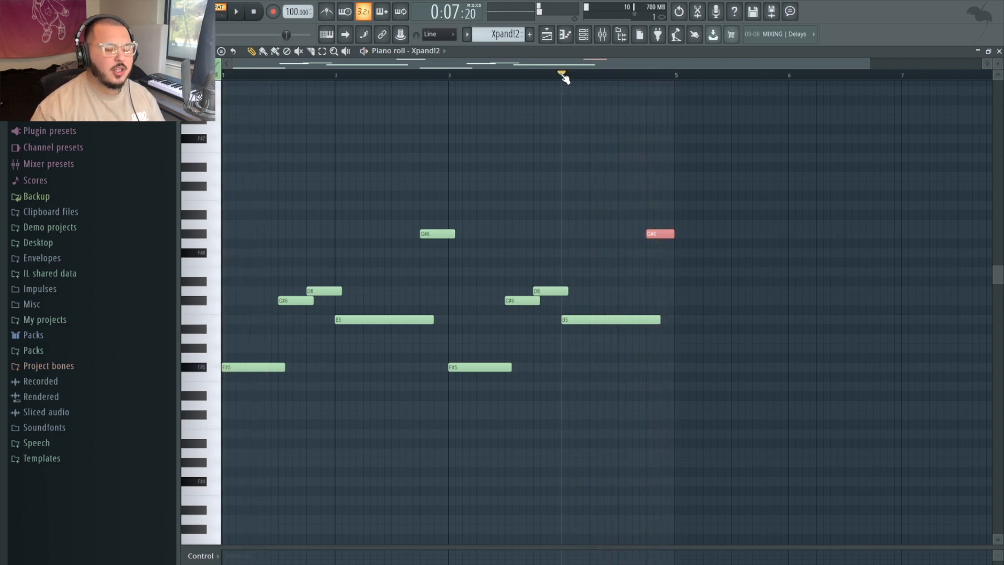
Step: Lower the last Xpand!2 note by one octave and play the ending from bar 4 again
key(ctrl+Down)
key(space)
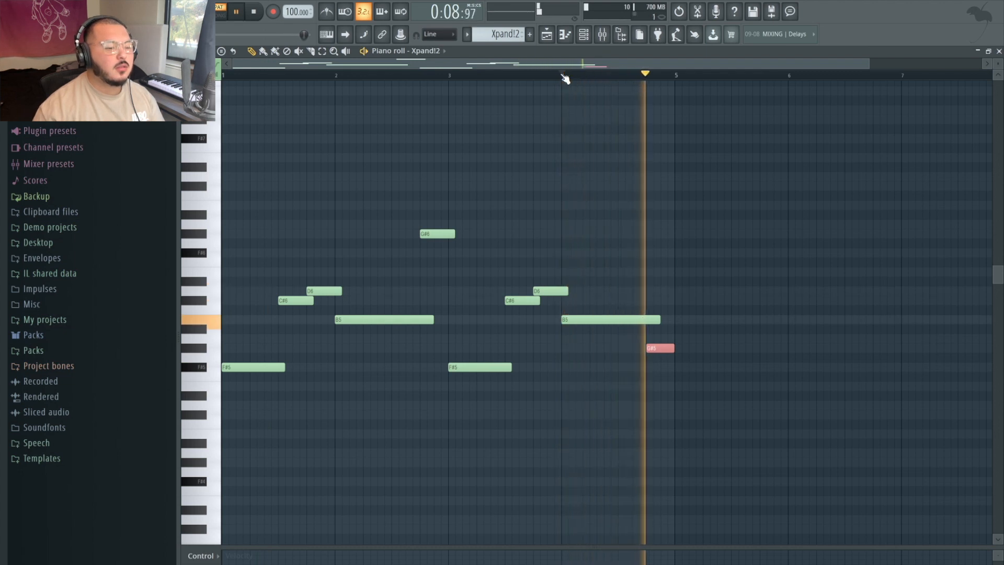
key(space)
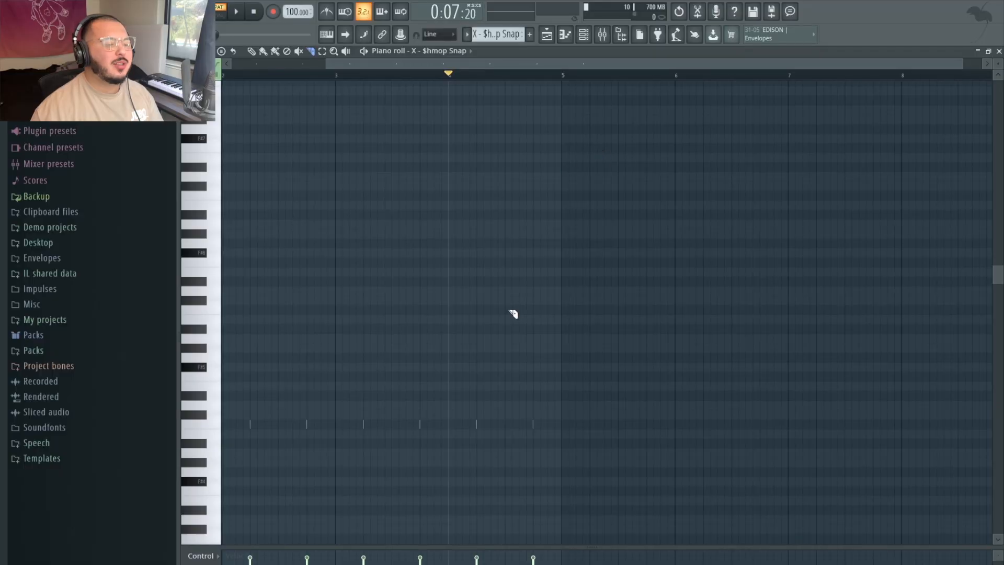
Step: Play the X - $hmop Snap pattern from its beginning with all its notes in view
scroll(506, 311, up, 2)
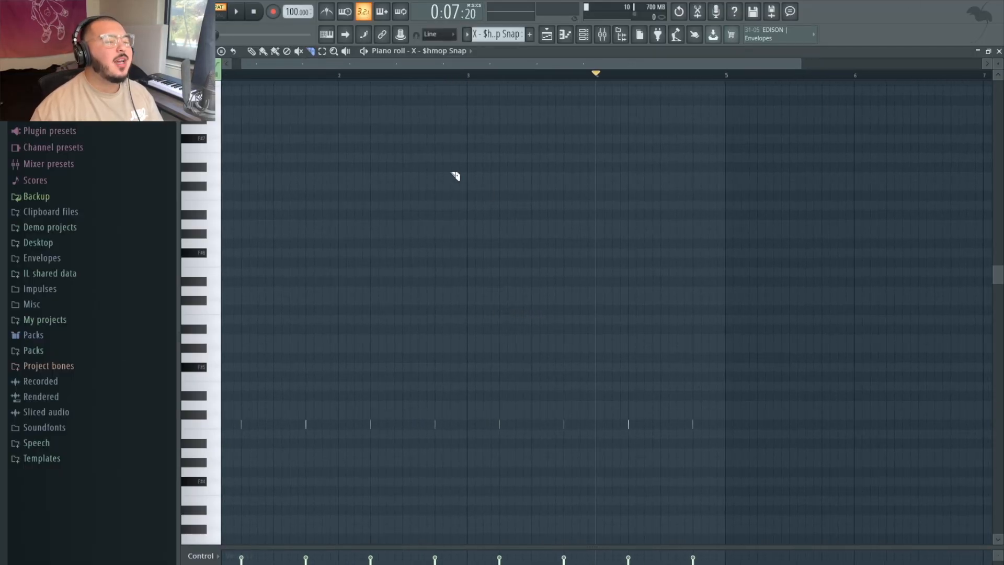
click(242, 77)
key(space)
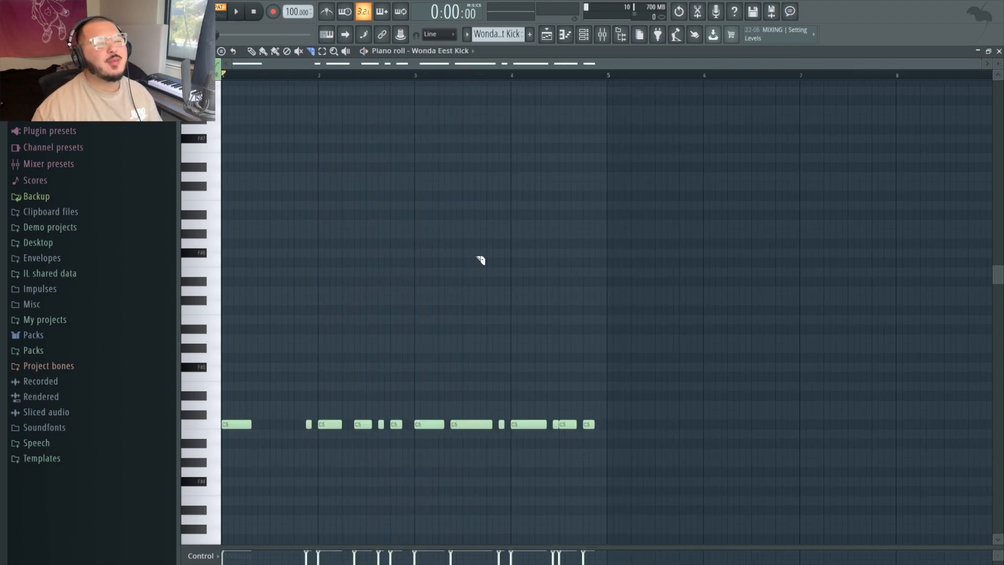
Step: Play the Wonda Eest Kick pattern through all four bars, and return to the playlist
key(space)
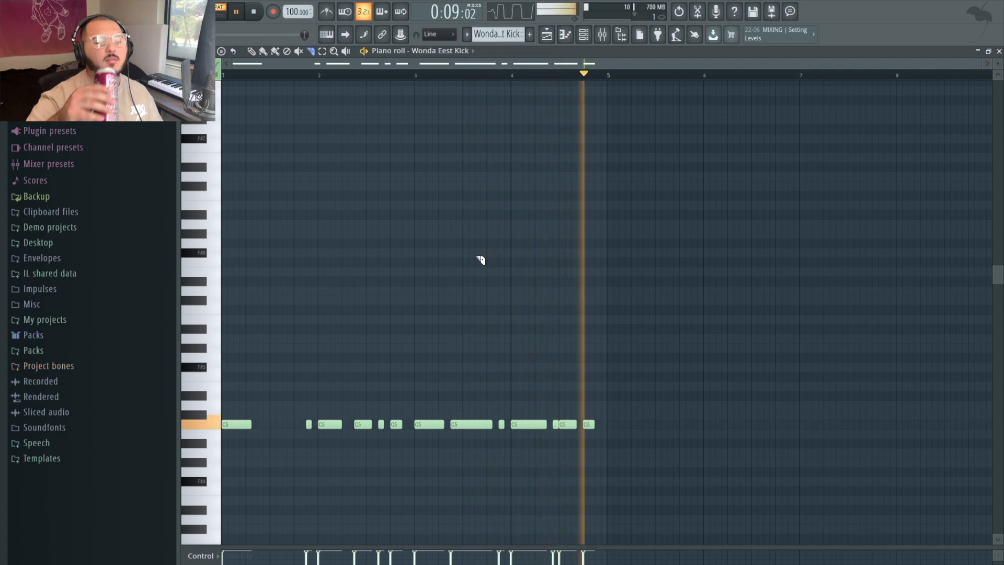
key(space)
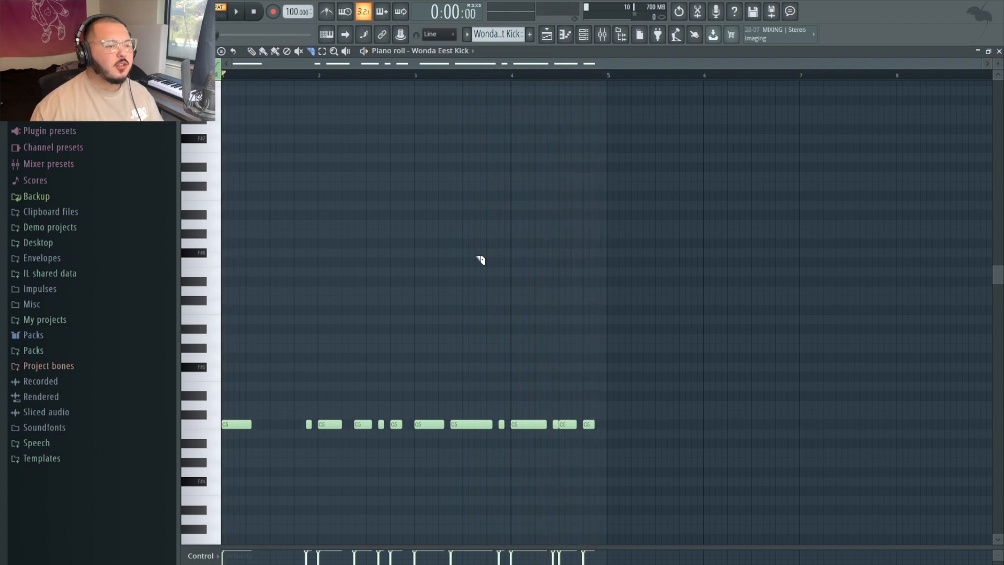
click(546, 35)
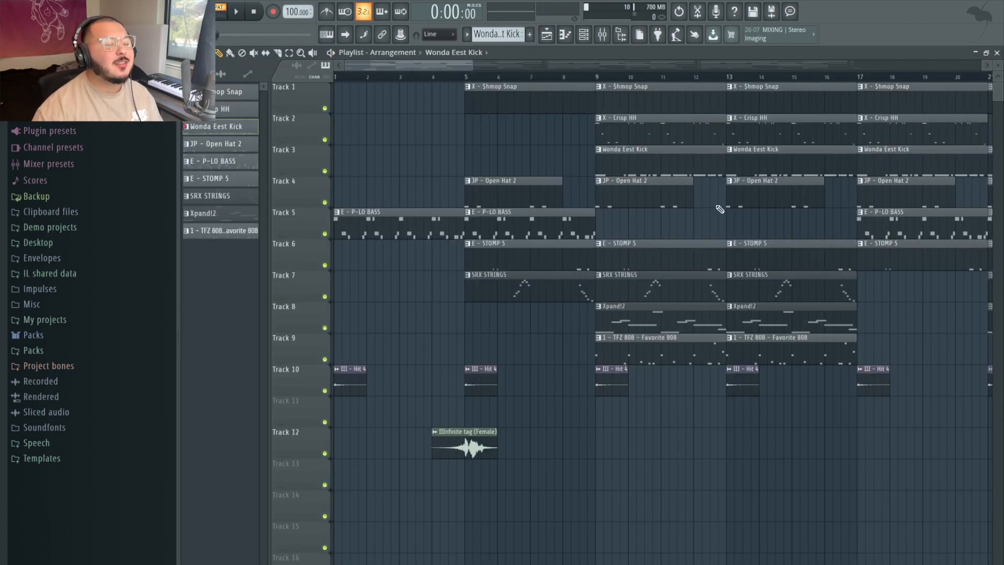
Step: Open the JP - Open Hat 2 clip at bar 9 in the piano roll, play its notes, and return to the playlist
scroll(701, 203, up, 3)
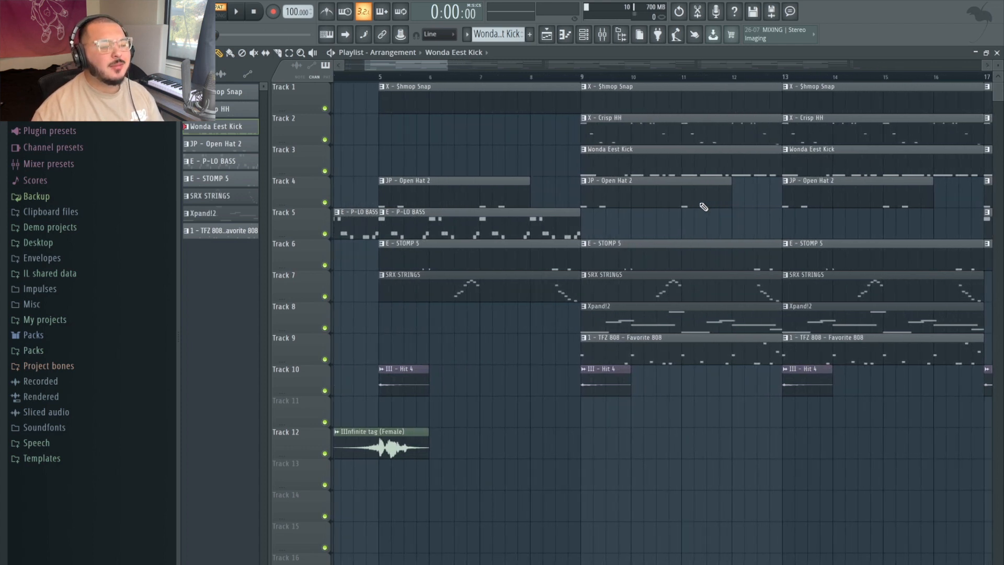
double_click(701, 203)
key(ctrl+a)
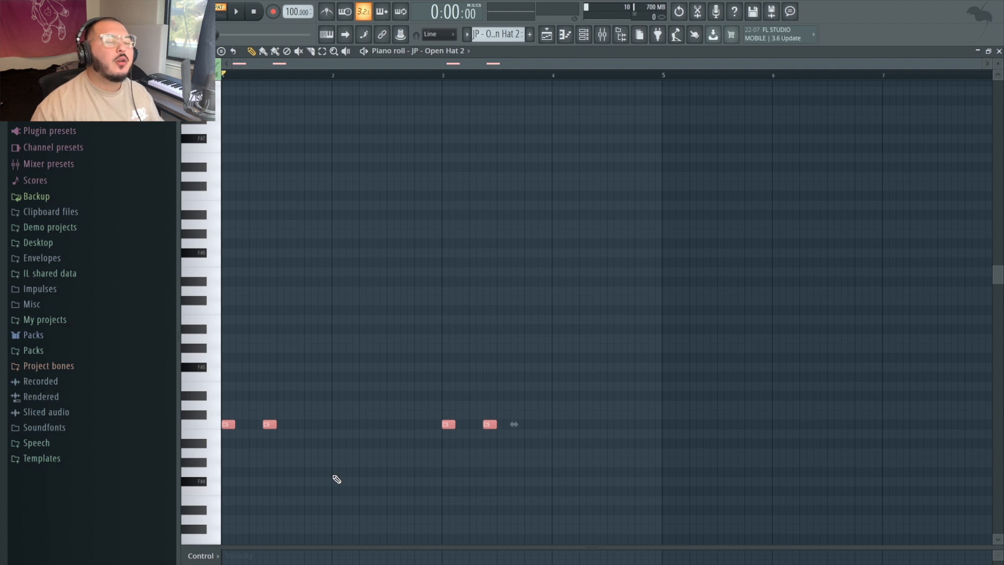
key(space)
key(space)
click(547, 36)
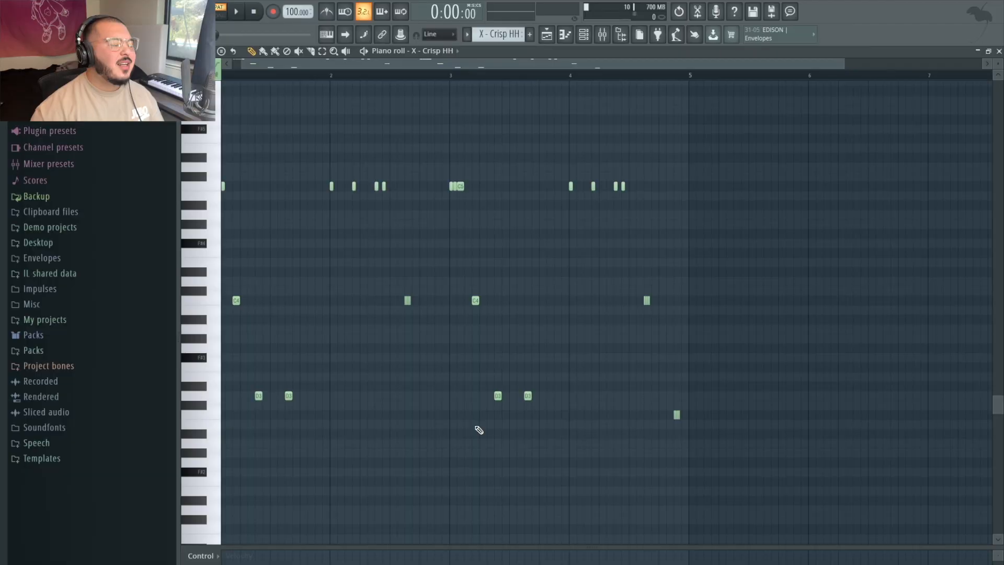
Step: Load the "Drillin 100 bpm (IIInfinite)" file from the browser into the X - Crisp HH channel
scroll(477, 426, up, 2)
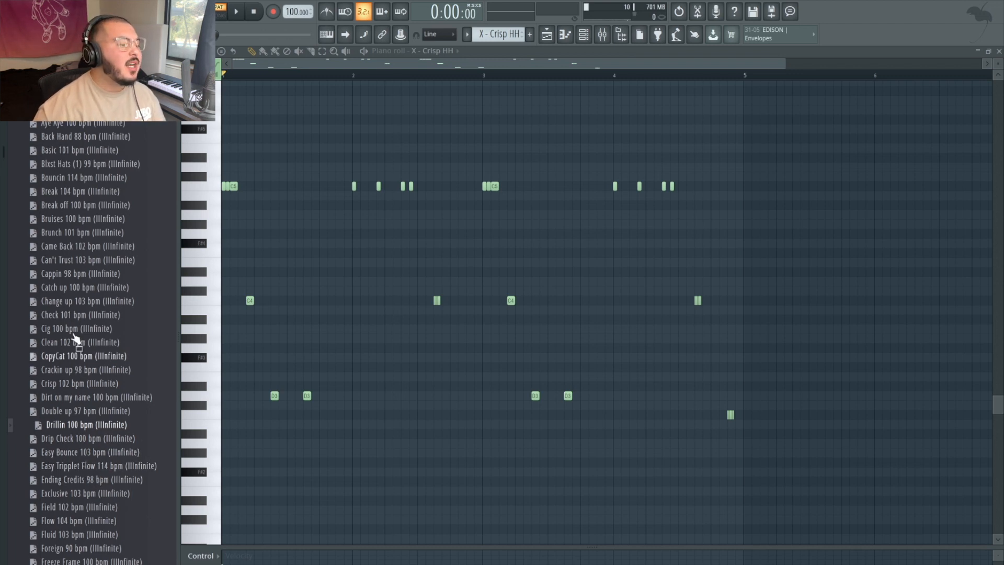
right_click(126, 428)
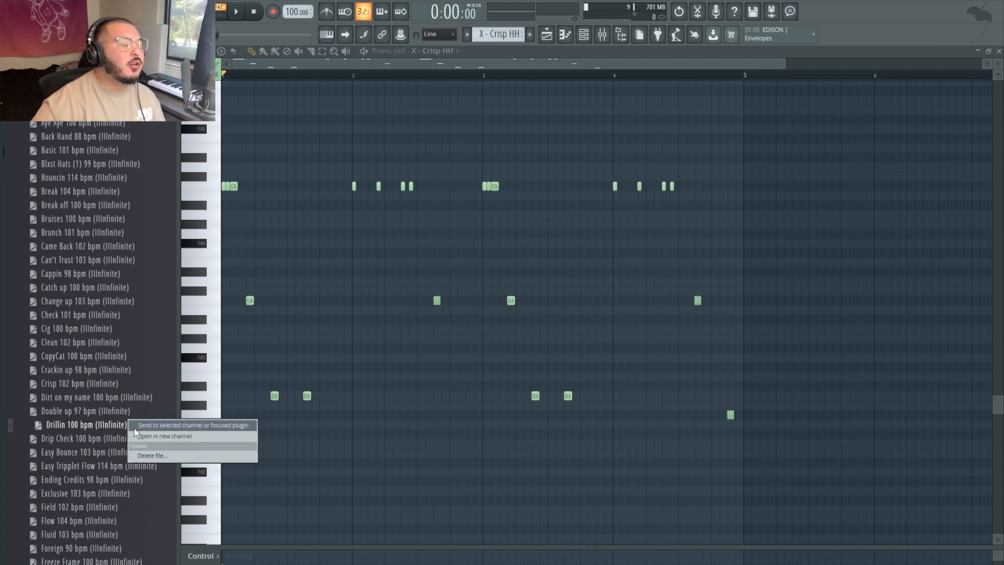
click(133, 426)
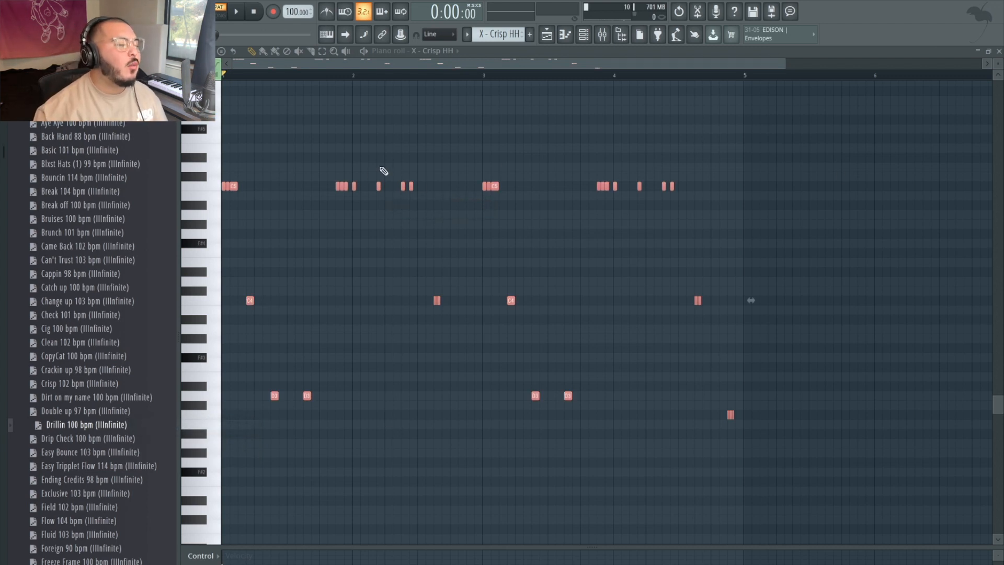
Step: Delete the triple-note hi-hat rolls just before bars 2 and 4 in the X - Crisp HH pattern
click(339, 190)
right_click(340, 187)
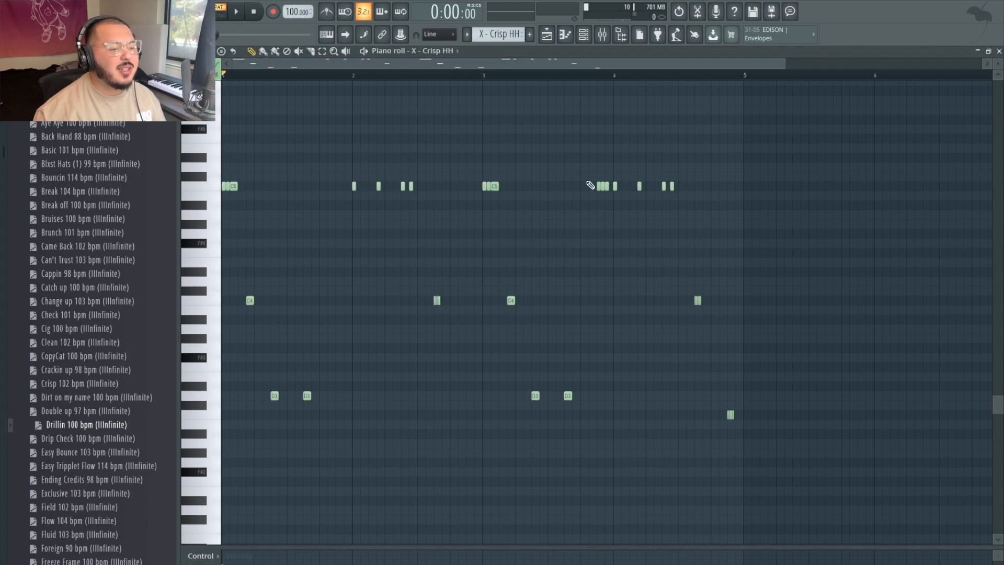
right_click(600, 186)
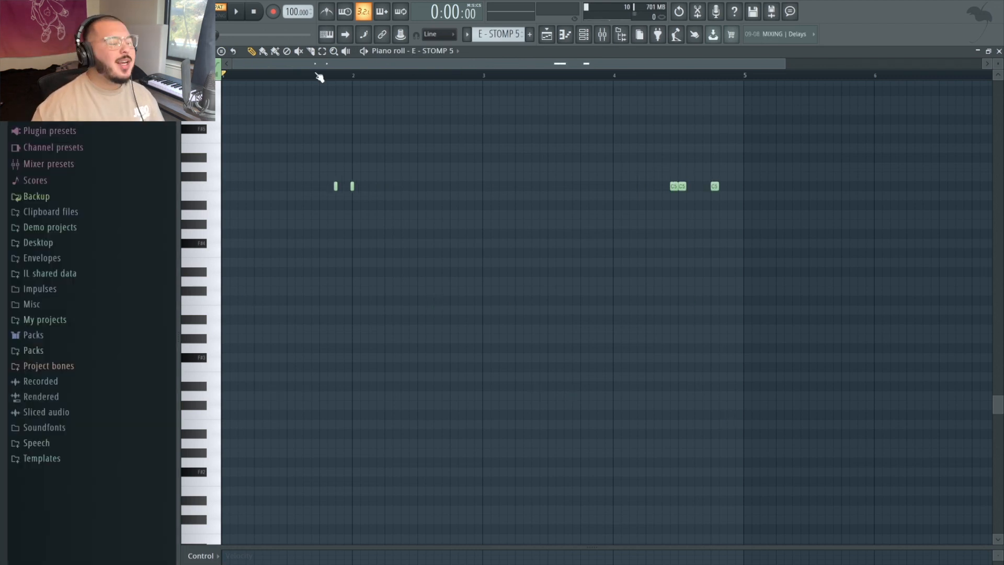
Step: Play the E - STOMP 5 hits around bar 2 and those late in bar 4, and return to the playlist
click(312, 74)
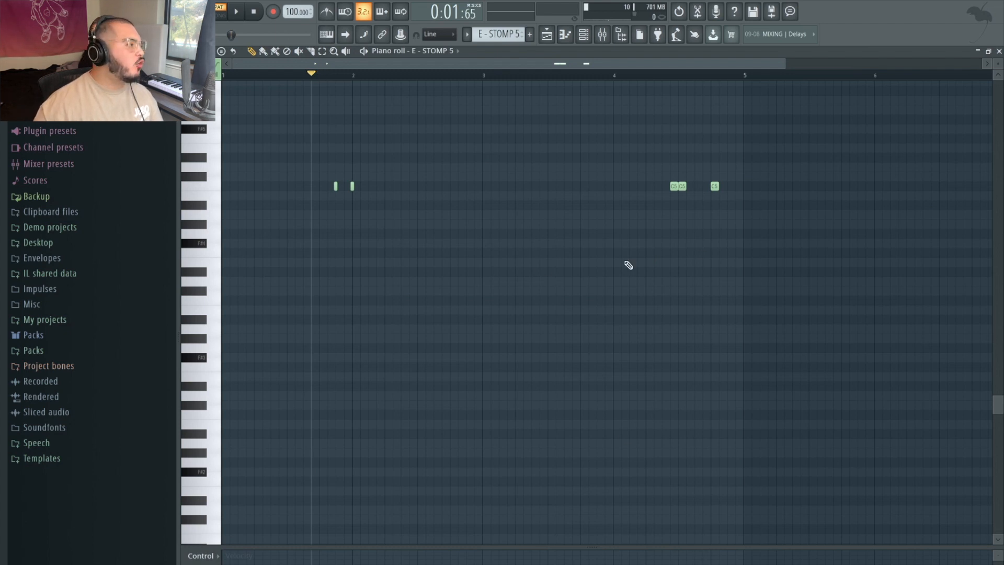
key(space)
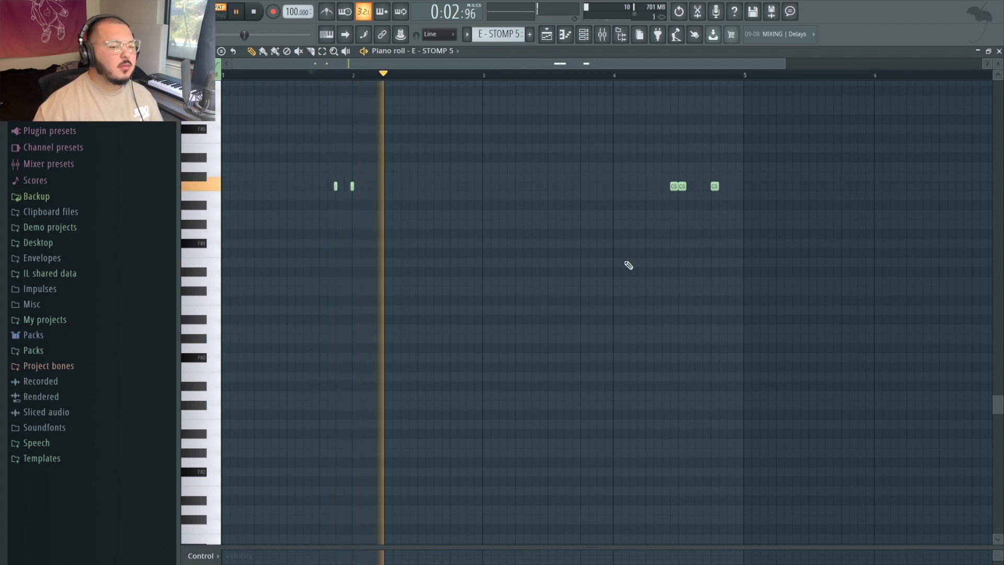
key(space)
click(662, 75)
key(space)
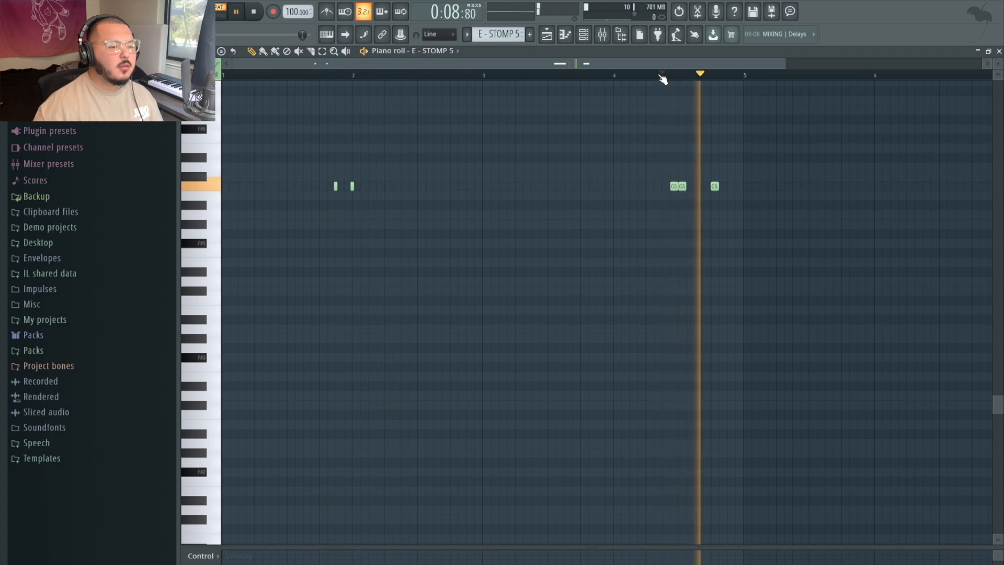
key(space)
click(547, 35)
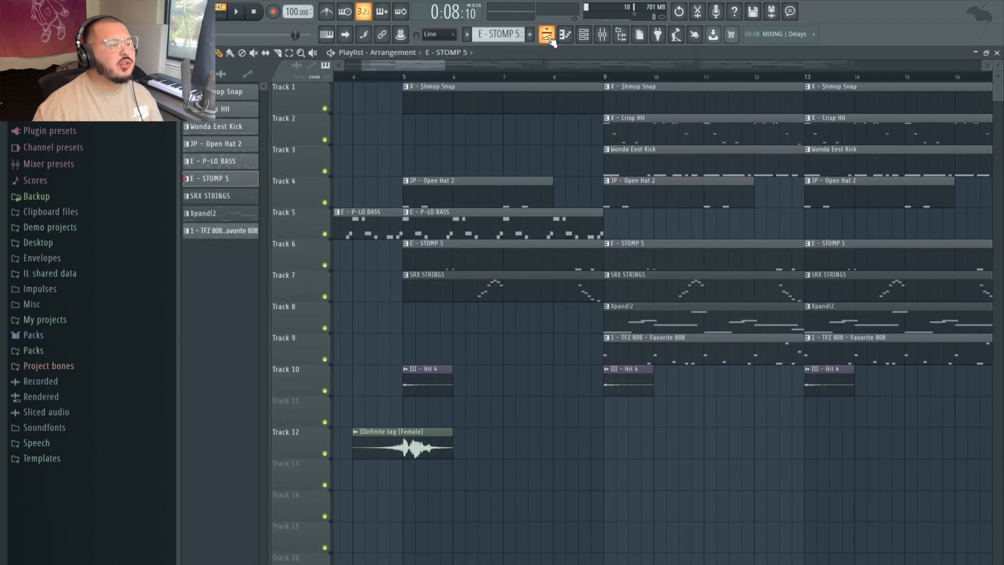
Step: Open the TFZ 808 - Favorite 808 clip at bar 9 in the piano roll and place the playhead at the start of its pattern
scroll(744, 392, down, 3)
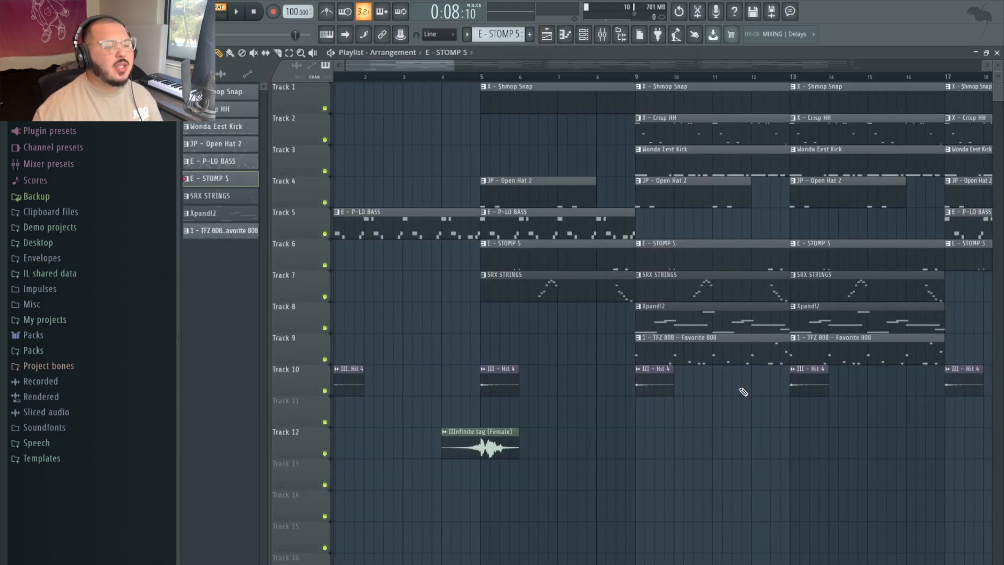
scroll(743, 392, up, 3)
double_click(641, 348)
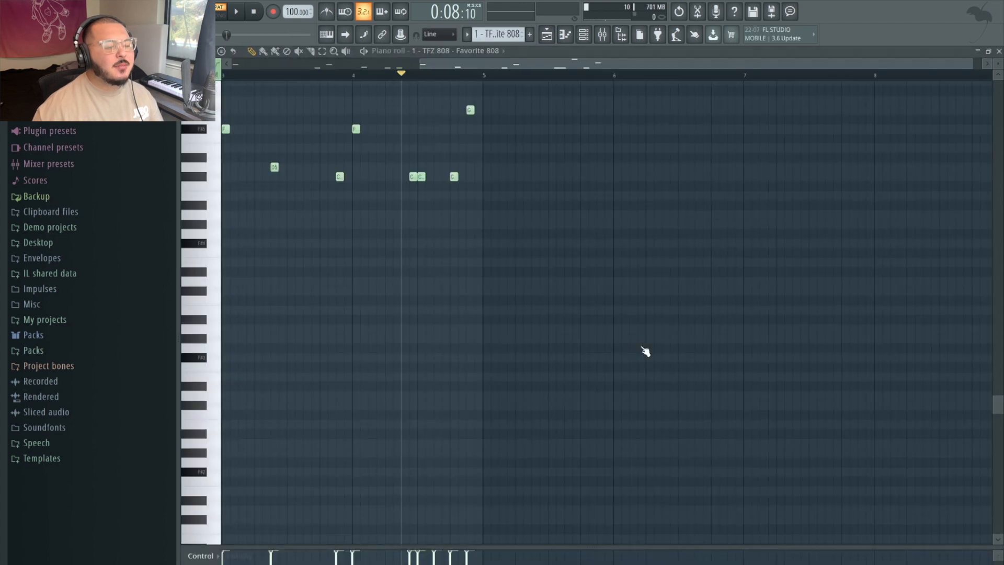
scroll(644, 350, up, 3)
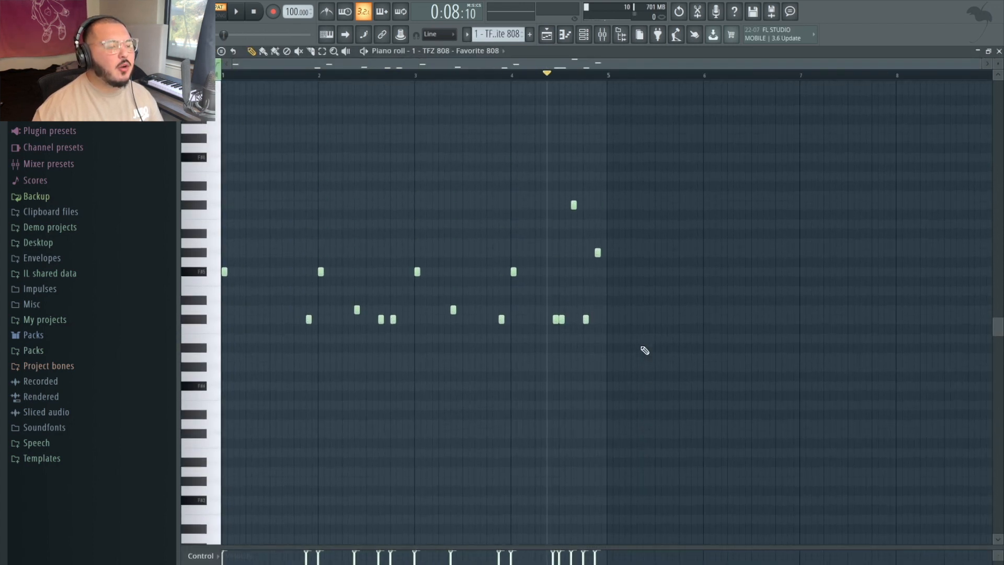
drag(240, 75, 224, 75)
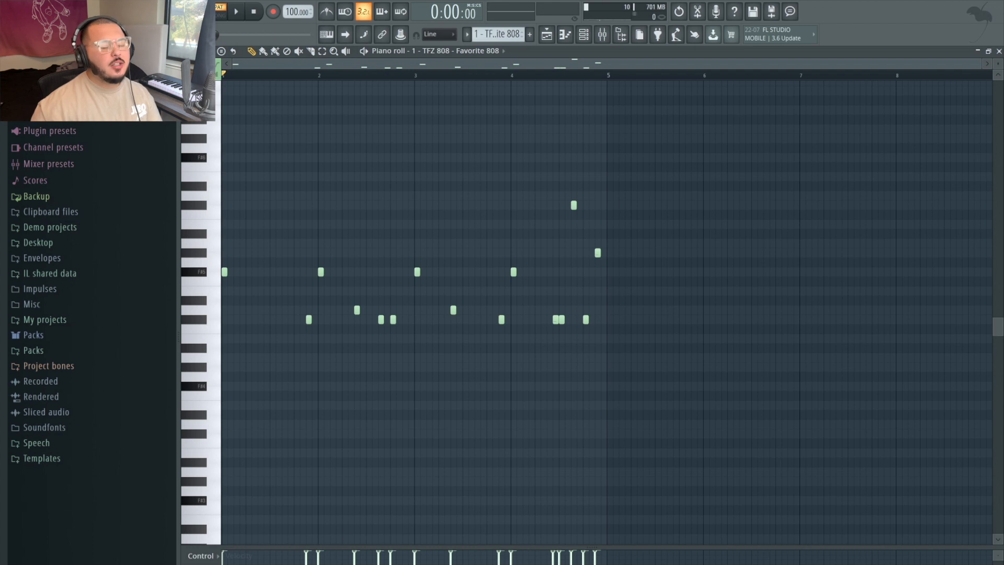
scroll(187, 278, up, 4)
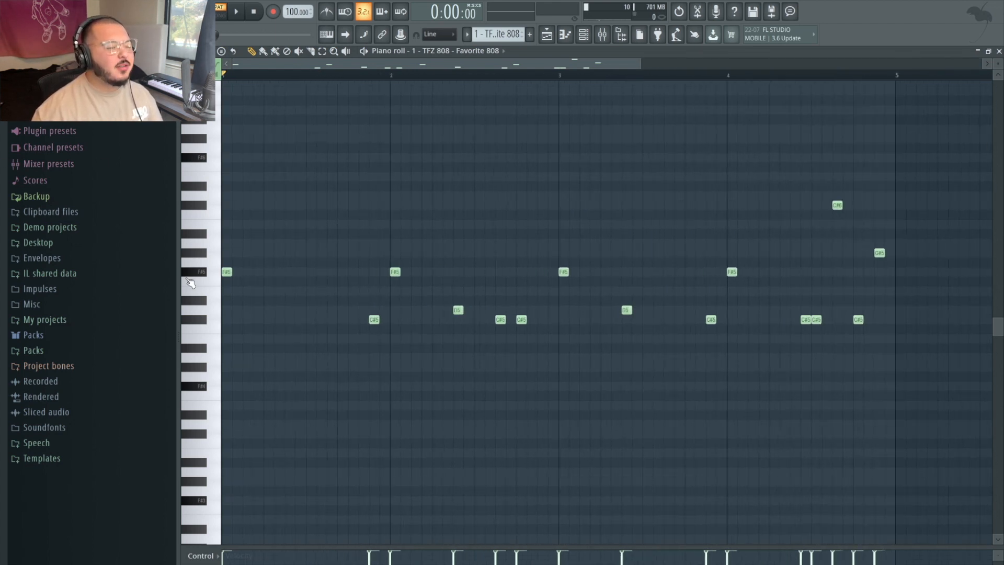
Step: Highlight in turn all F#5 notes, the C#5 before bar 2, and bar 2's D5 and two C#5 notes in the 808 pattern
double_click(192, 272)
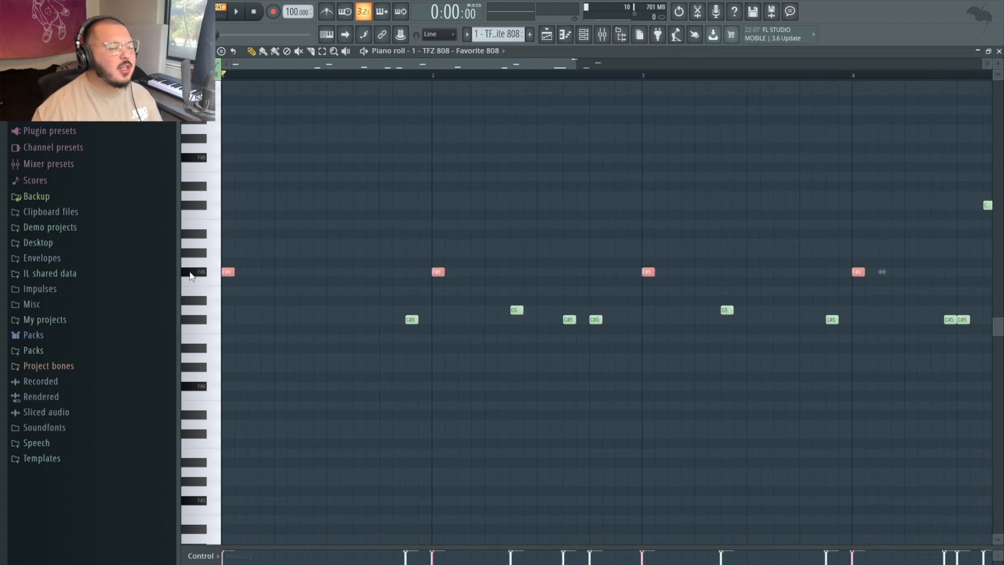
drag(381, 307, 424, 348)
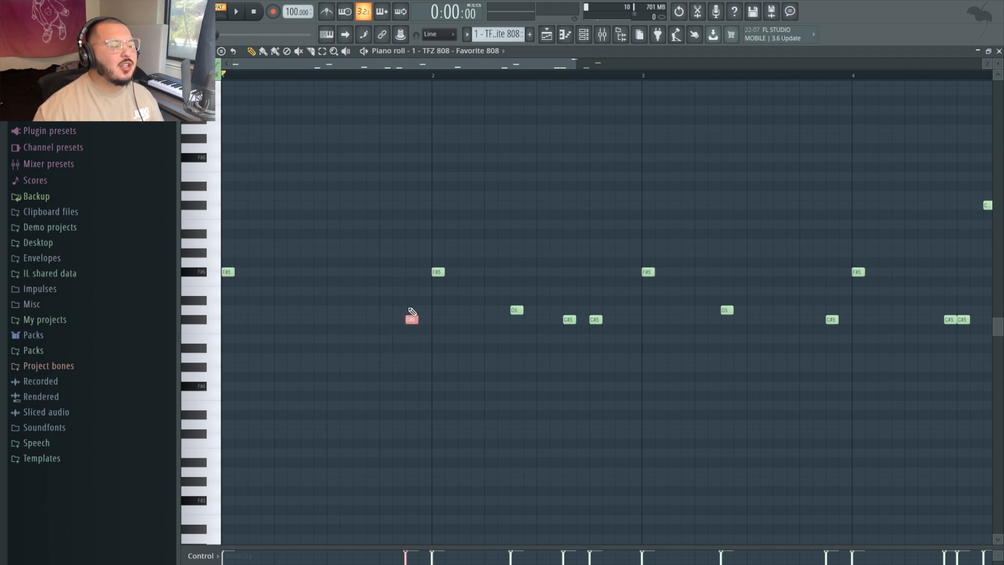
click(516, 310)
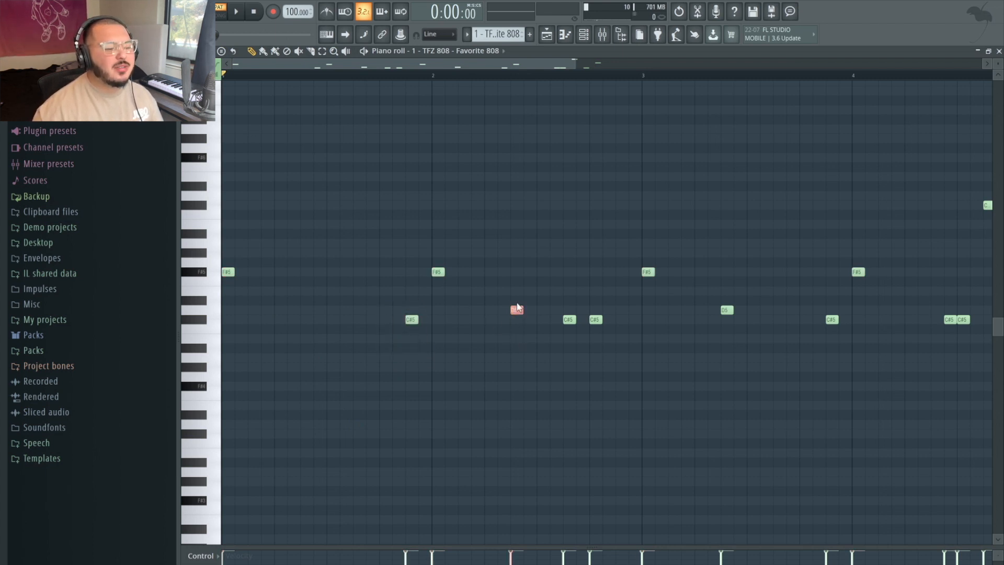
drag(541, 315, 697, 369)
scroll(697, 369, down, 3)
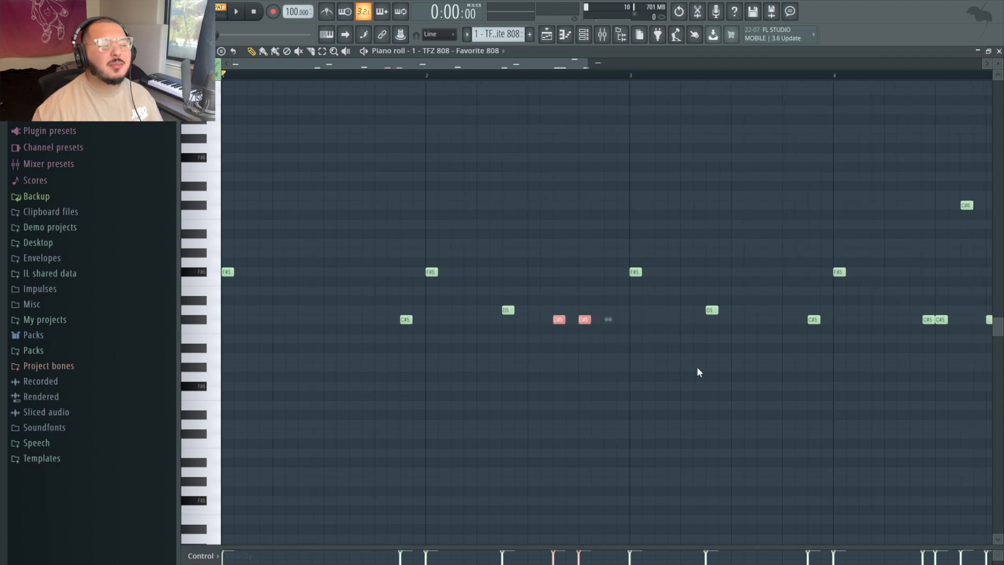
scroll(697, 369, down, 2)
scroll(698, 368, up, 1)
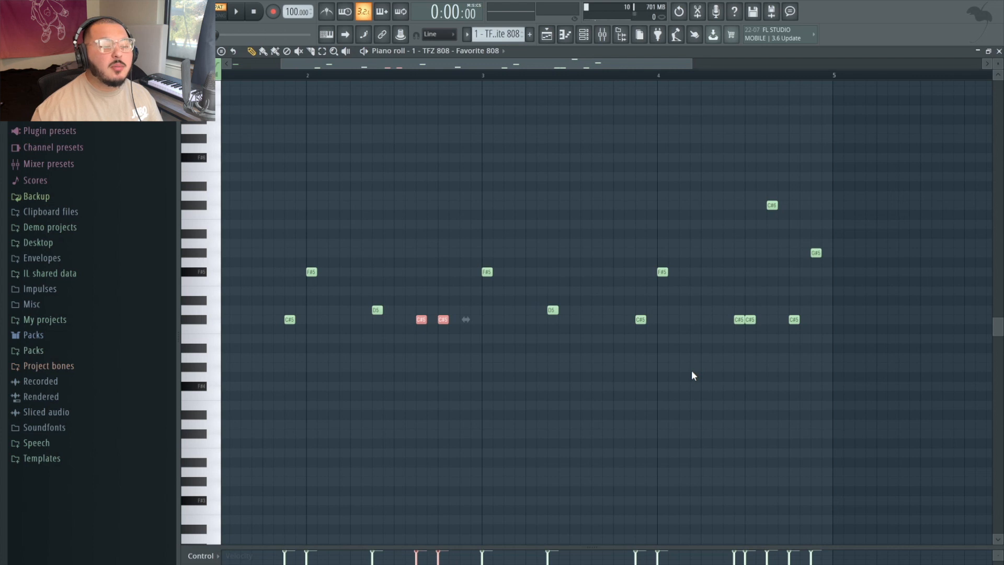
Step: Highlight the high C#6 and G#5 notes at the end of bar 4 and review the whole 808 pattern
scroll(816, 347, up, 3)
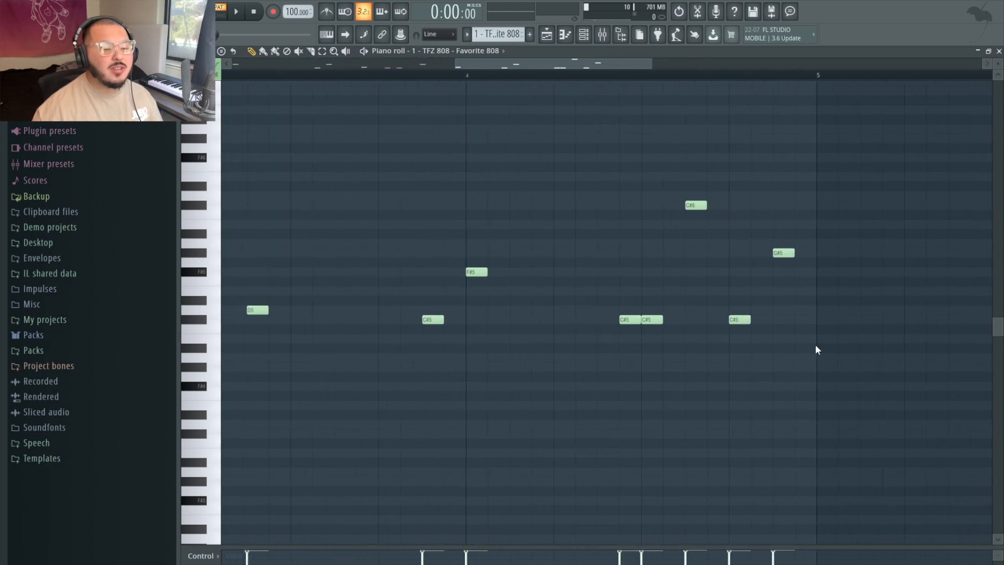
scroll(815, 346, up, 1)
drag(800, 252, 601, 150)
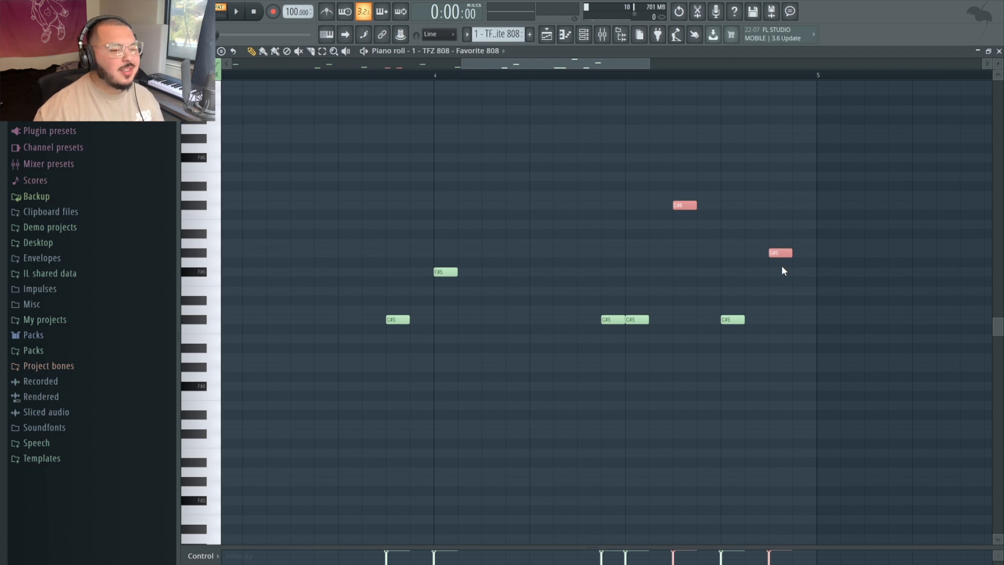
scroll(767, 279, down, 4)
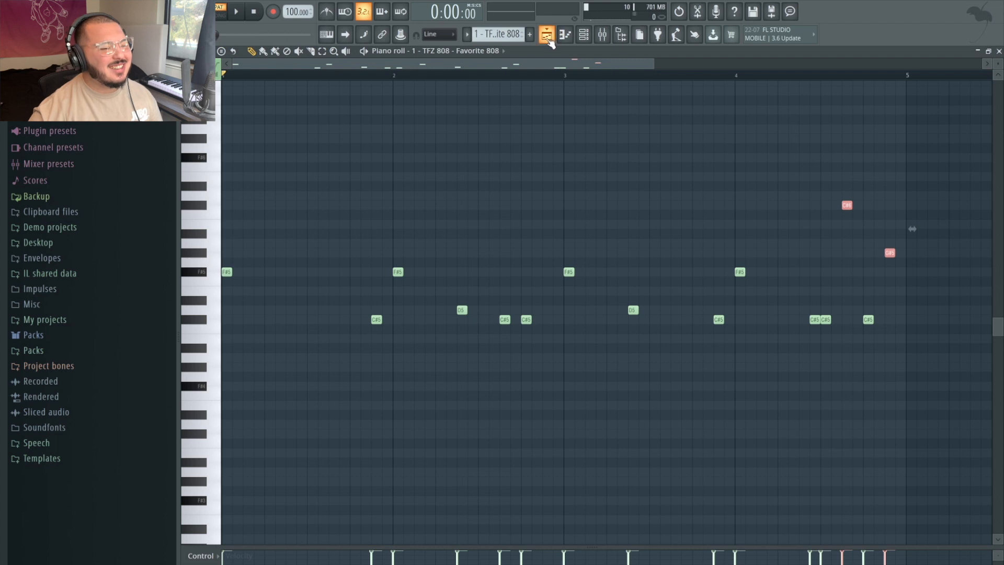
scroll(665, 354, down, 3)
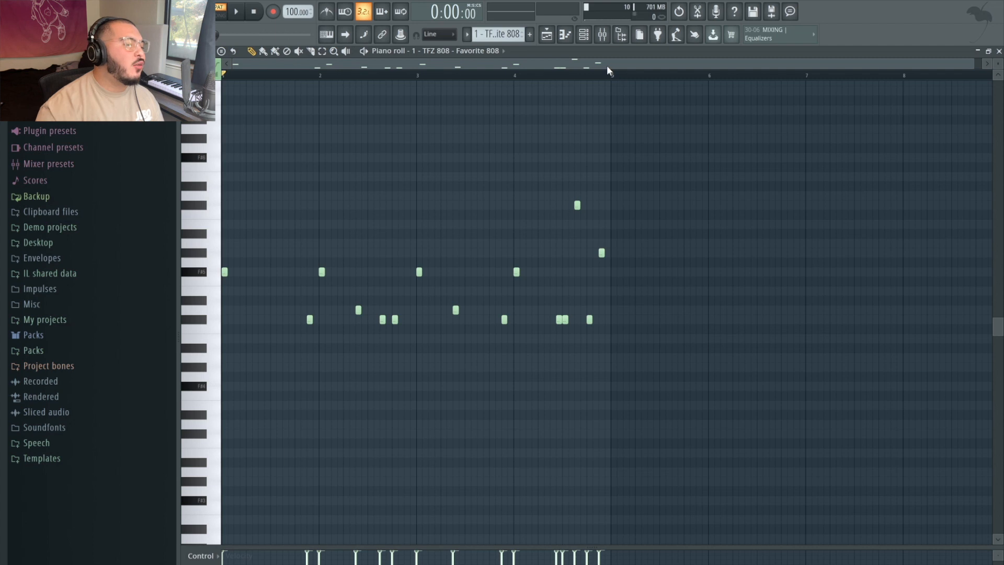
Step: Play the 808 pattern, and adjust the precomputed EQ effect in the TFZ 808 - Favorite 808 channel's sampler settings
key(space)
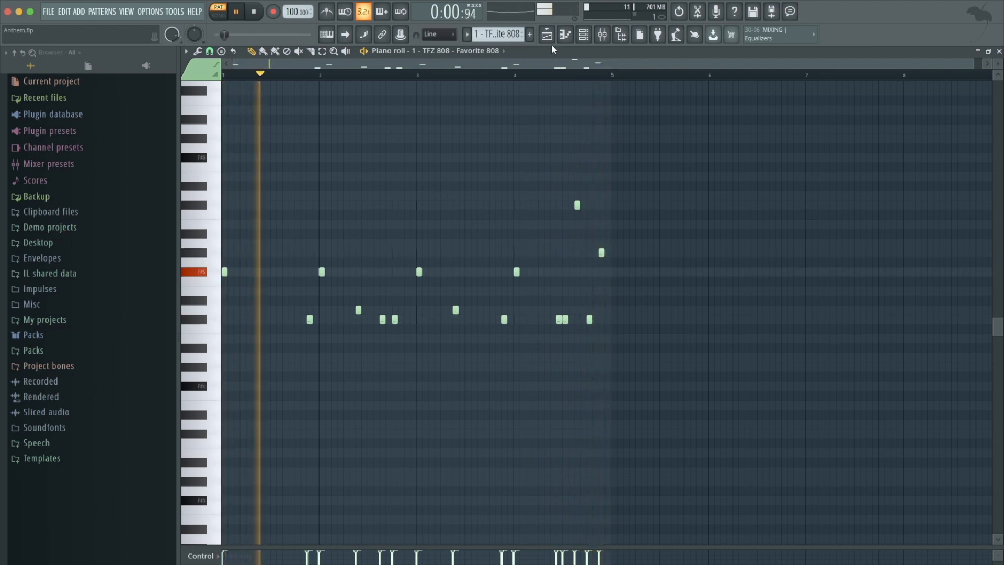
key(space)
click(583, 35)
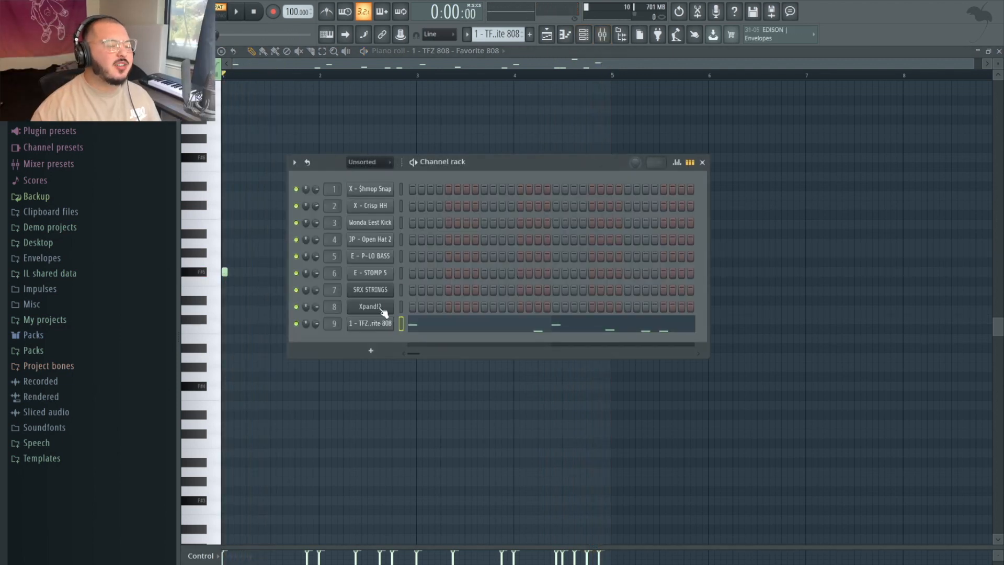
click(379, 325)
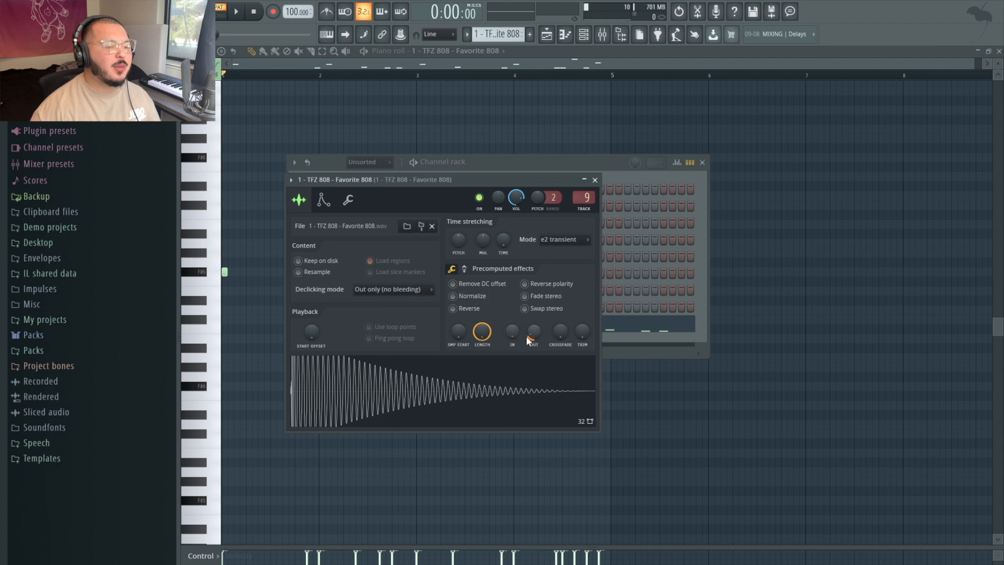
click(464, 269)
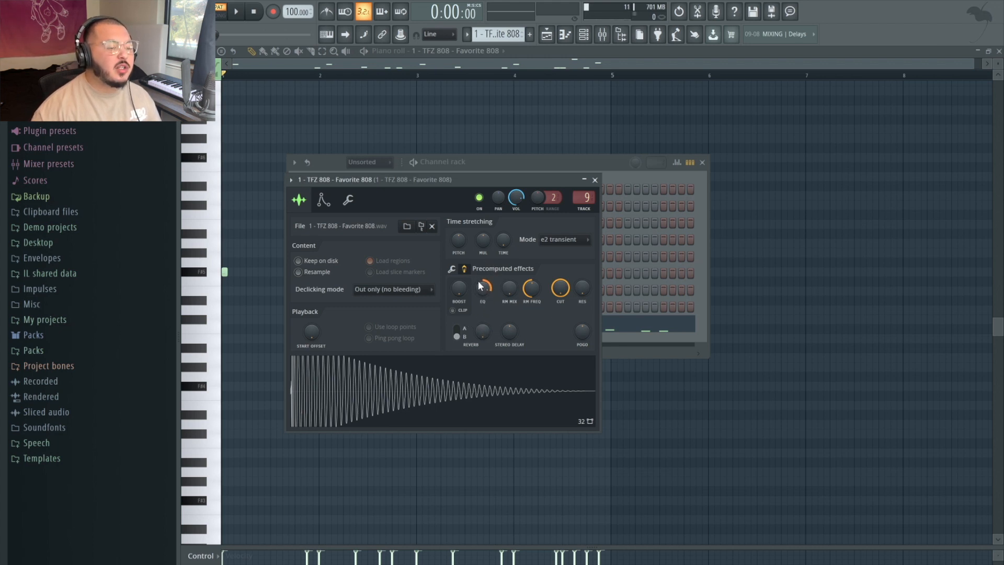
drag(482, 287, 482, 309)
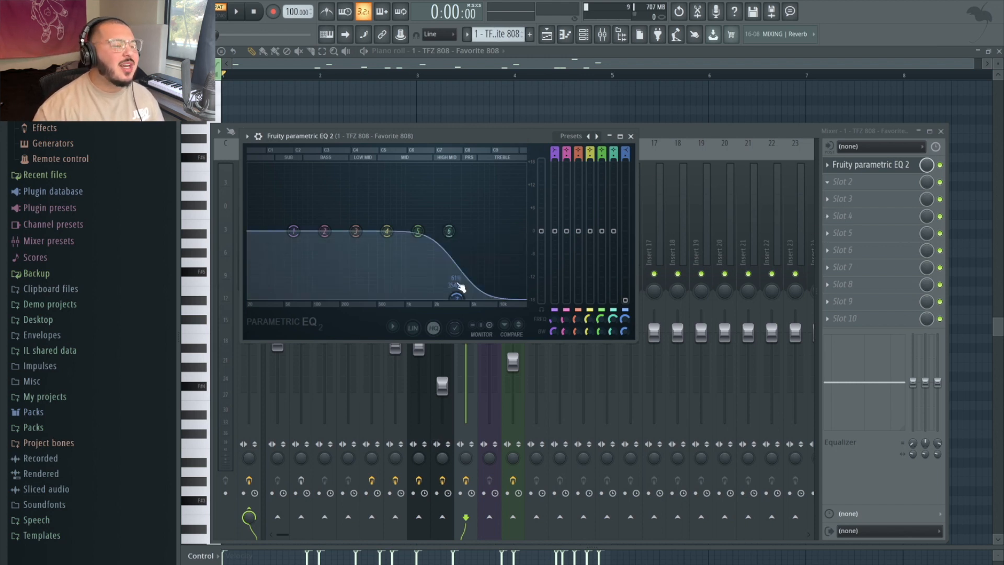
Step: Flatten the high-cut band 7 in the 808's Fruity parametric EQ 2 and play the pattern without the cut
drag(456, 297, 462, 233)
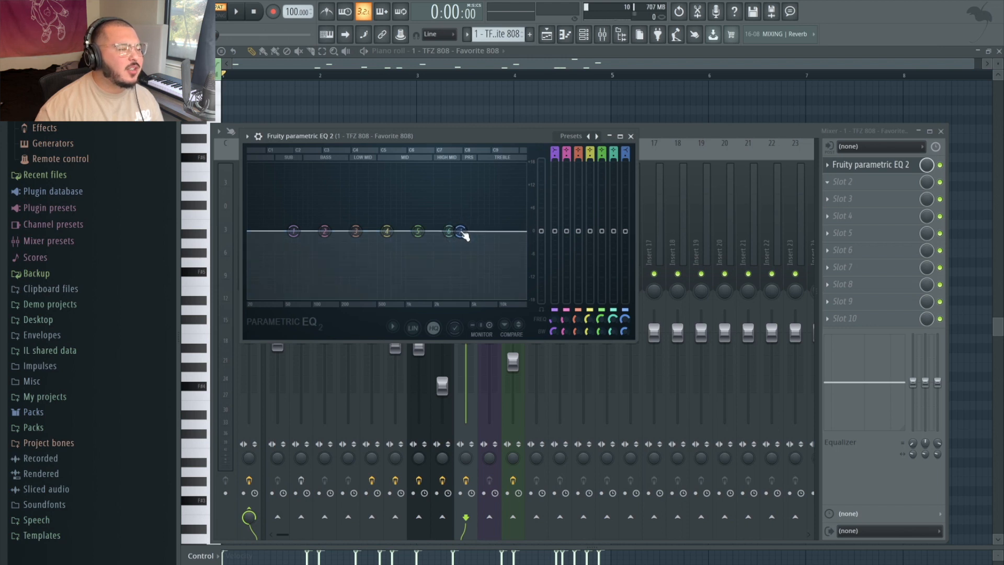
key(space)
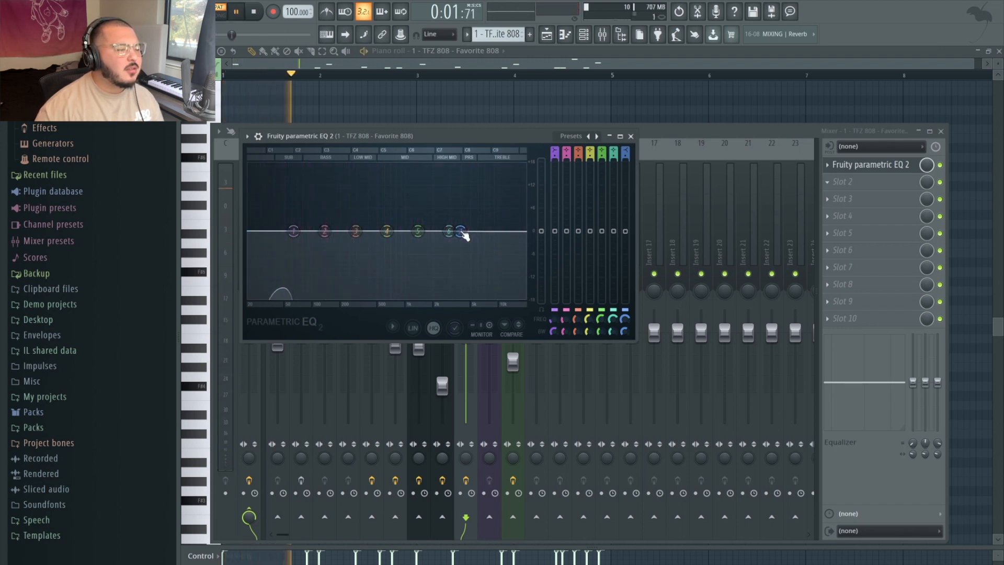
key(space)
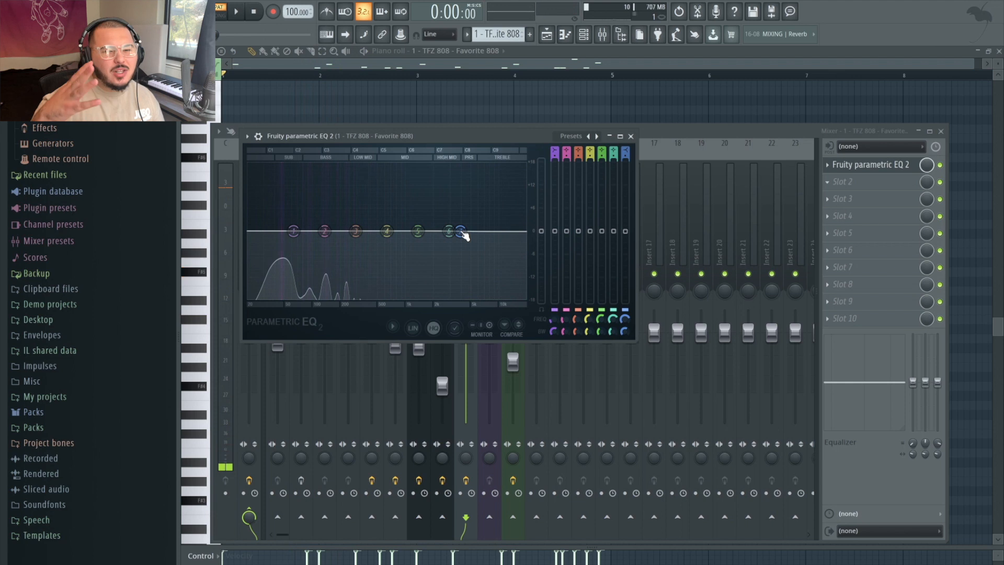
Step: Undo the flattening of EQ band 7 and play the 808 pattern with the high cut restored
key(ctrl+alt+z)
key(ctrl+alt+z)
key(ctrl+alt+z)
key(ctrl+alt+z)
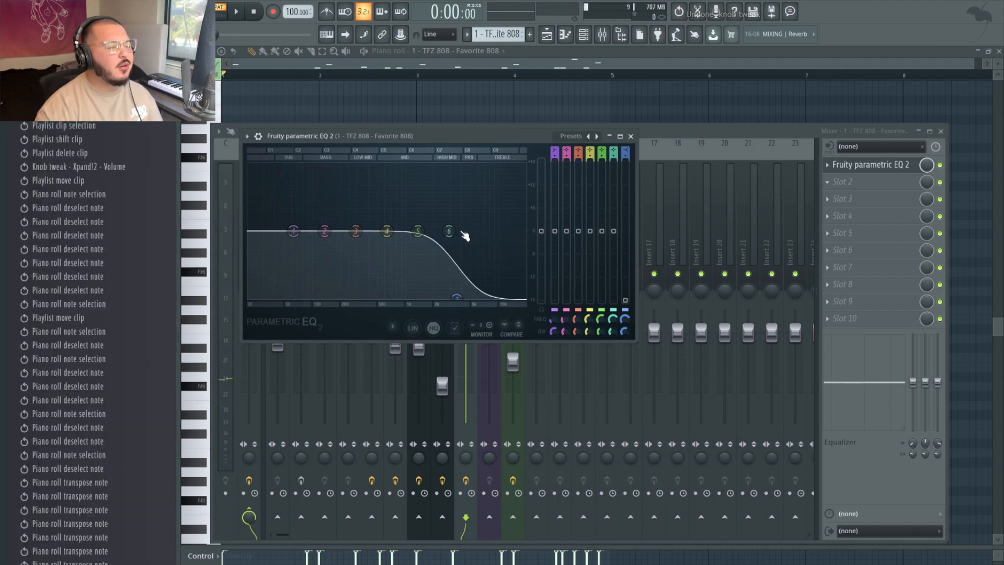
key(space)
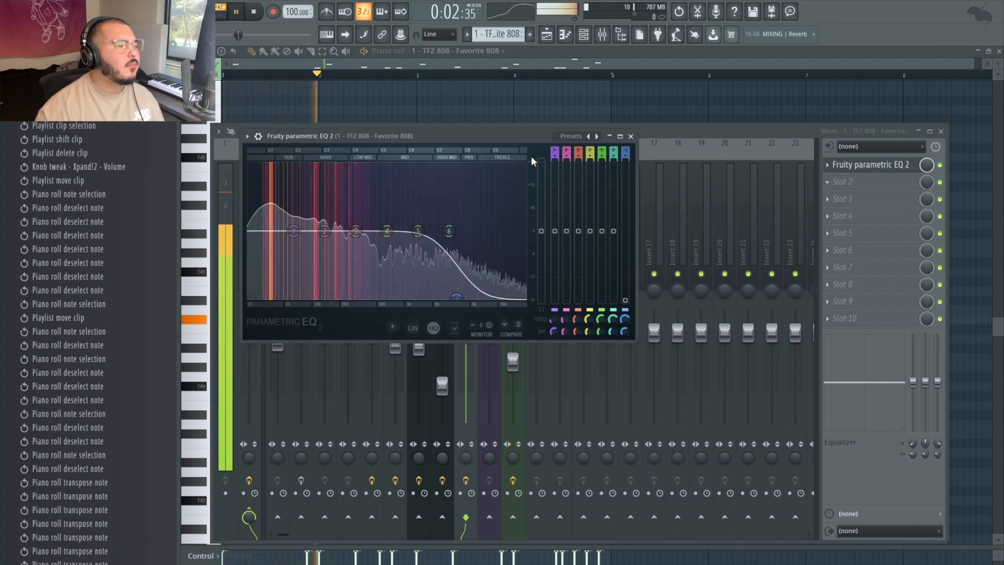
key(space)
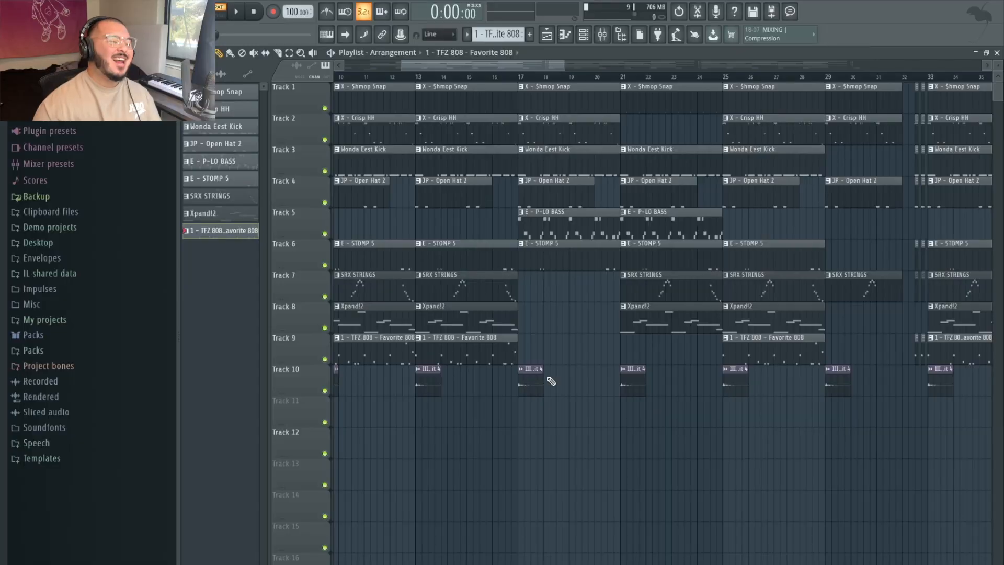
Step: Open the III - Hit 4 clip at bar 17, and examine the intro bass, Xpand!2 and SRX STRINGS clips in the arrangement
double_click(525, 387)
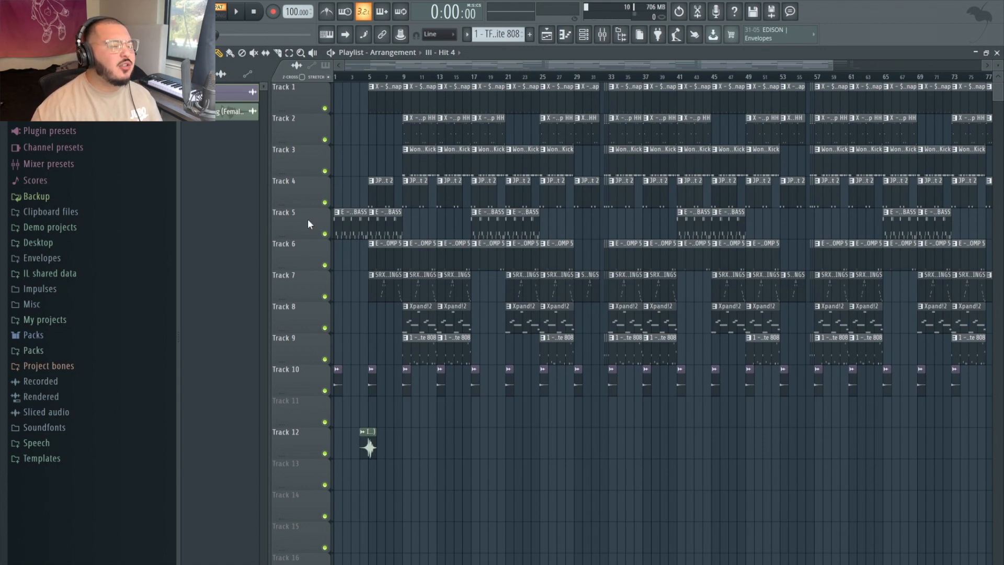
click(353, 222)
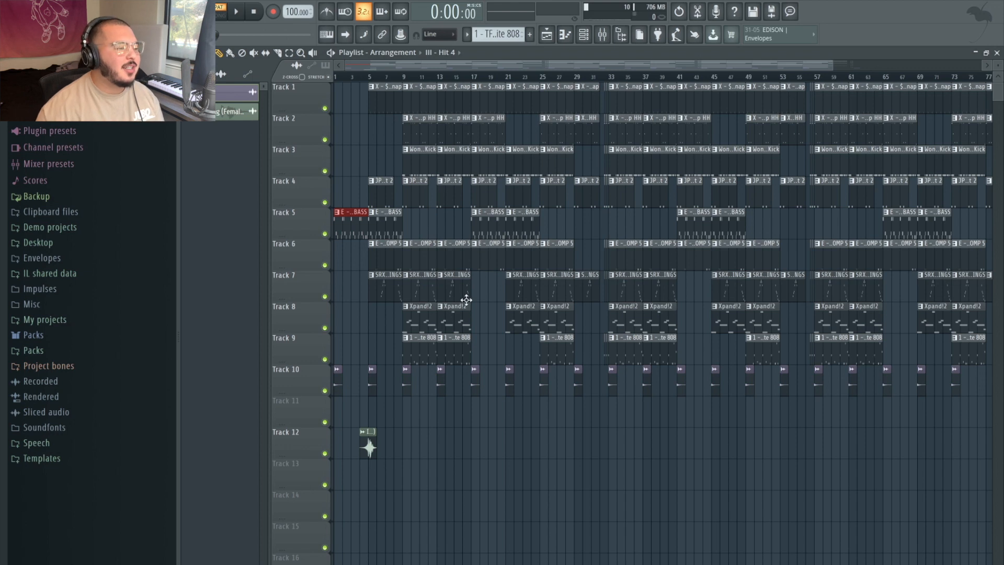
click(416, 301)
click(421, 324)
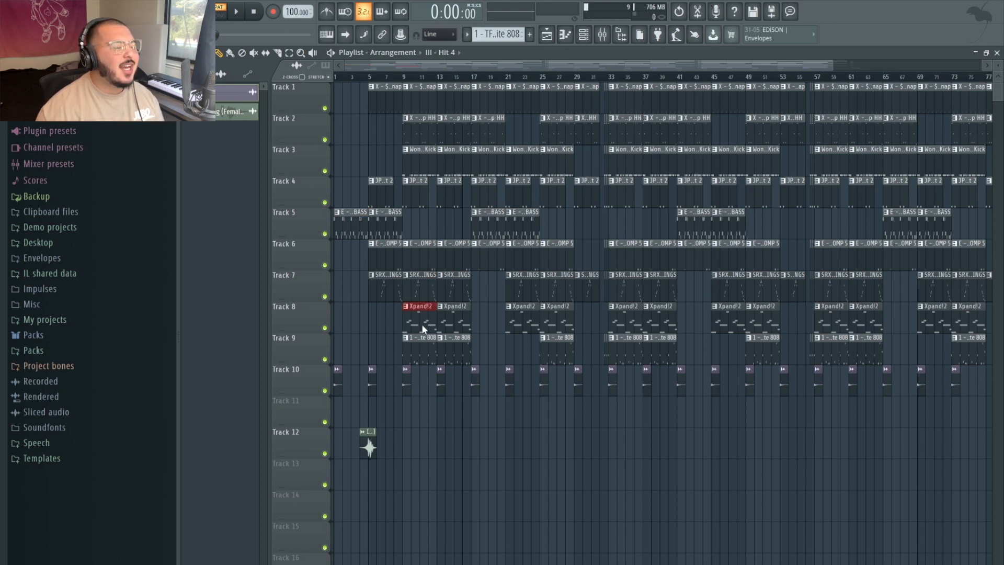
click(465, 311)
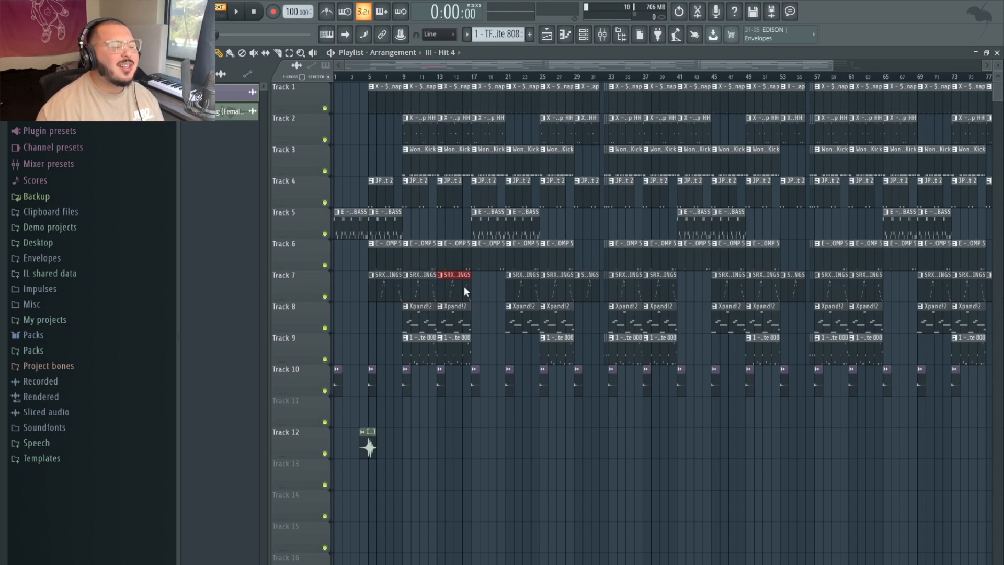